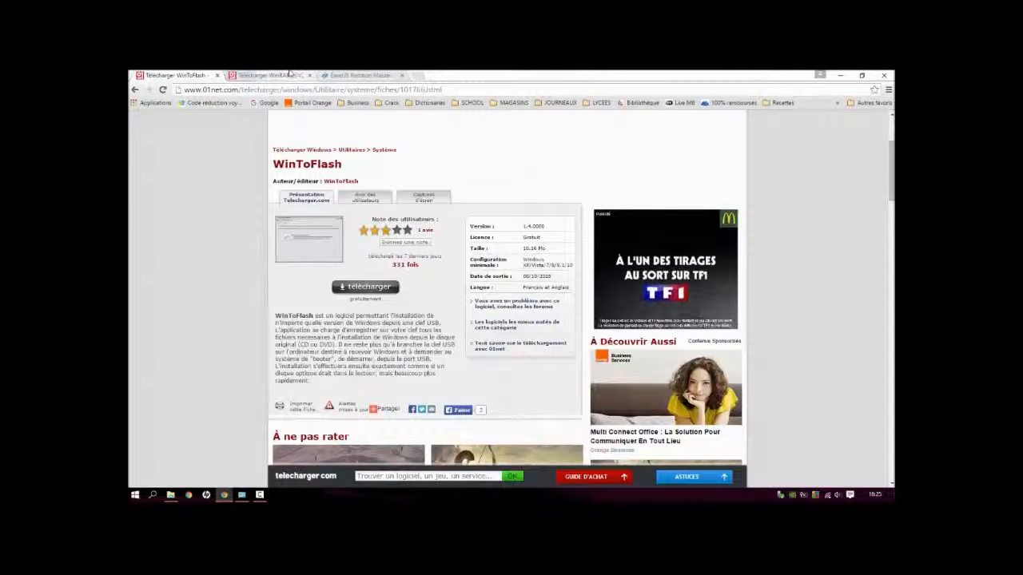
# Step: Download the WinRAR trial installer from its 01net page, declining the BFMTV offer and saving the file to Bureau
pyautogui.click(290, 75)
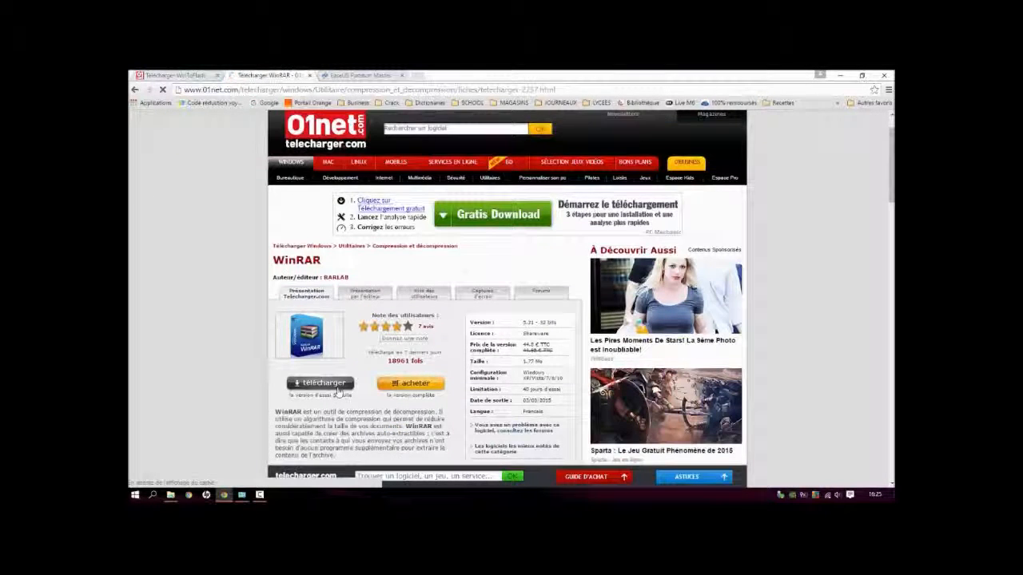
pyautogui.click(338, 387)
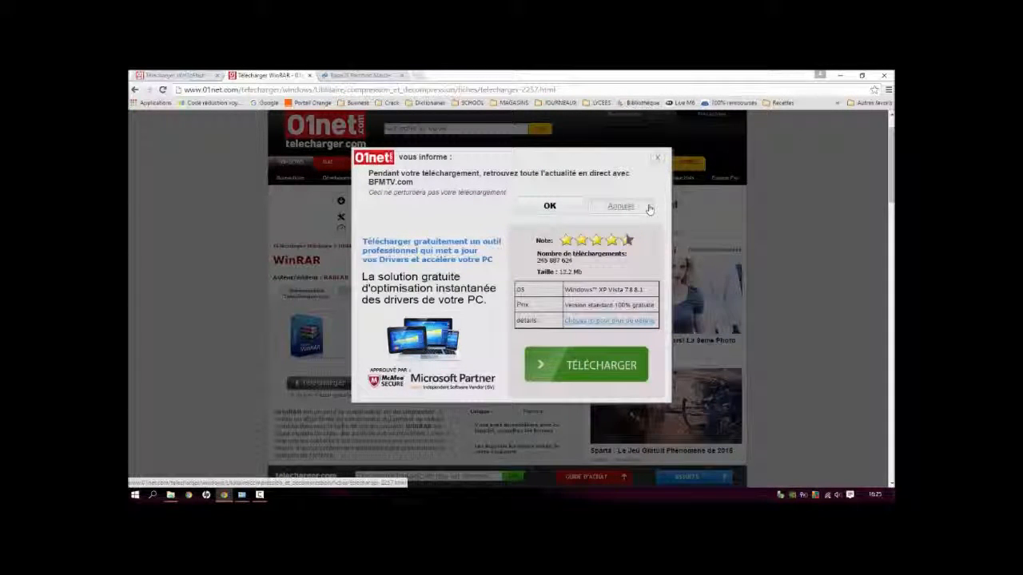
pyautogui.click(649, 208)
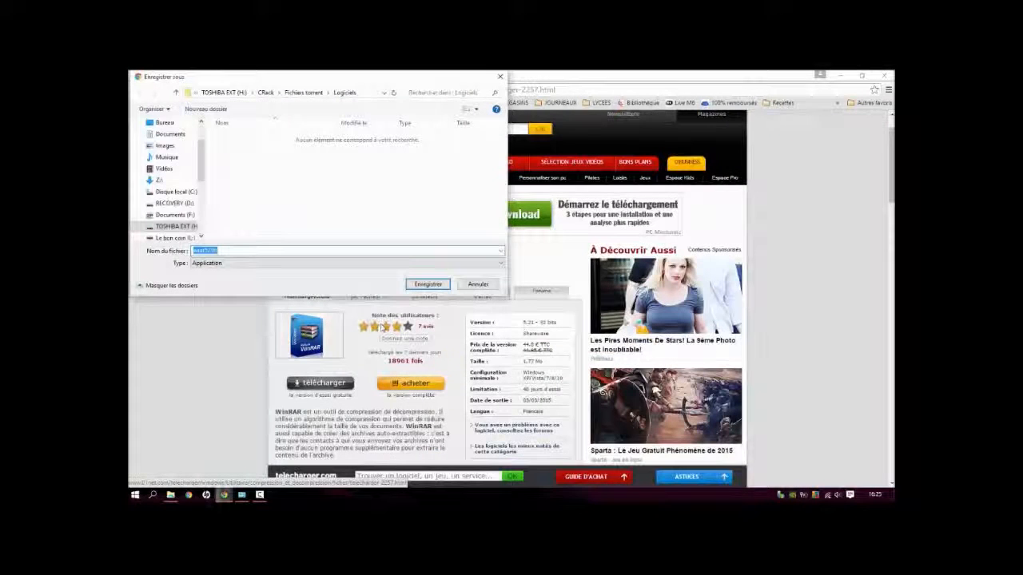
pyautogui.scroll(2, 184, 184)
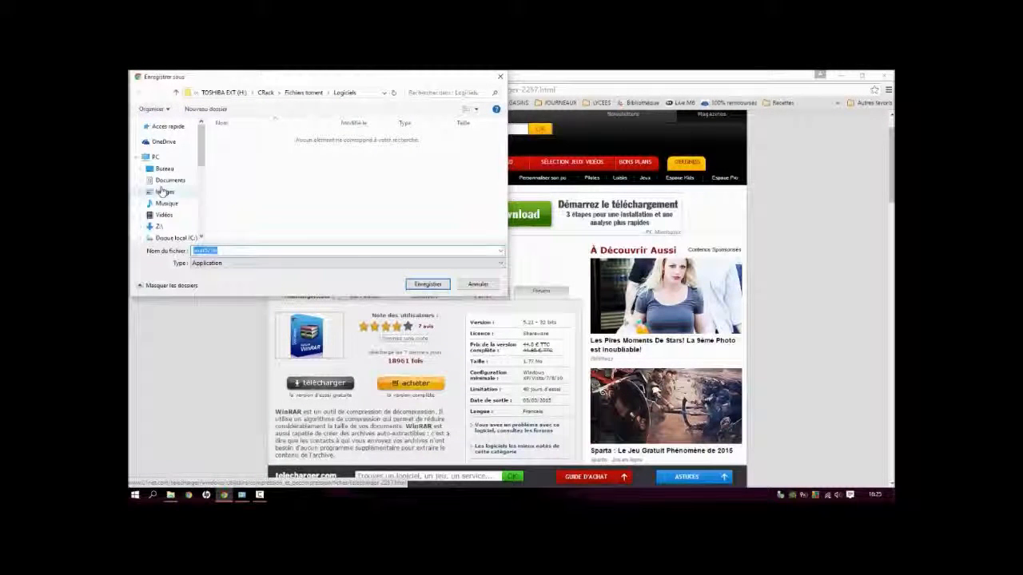
pyautogui.click(164, 170)
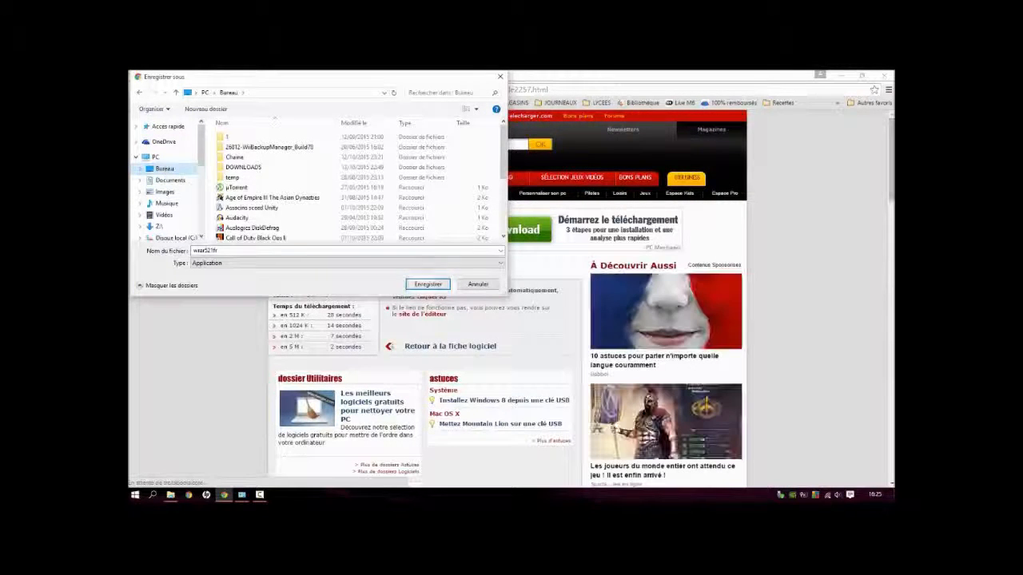
pyautogui.click(428, 284)
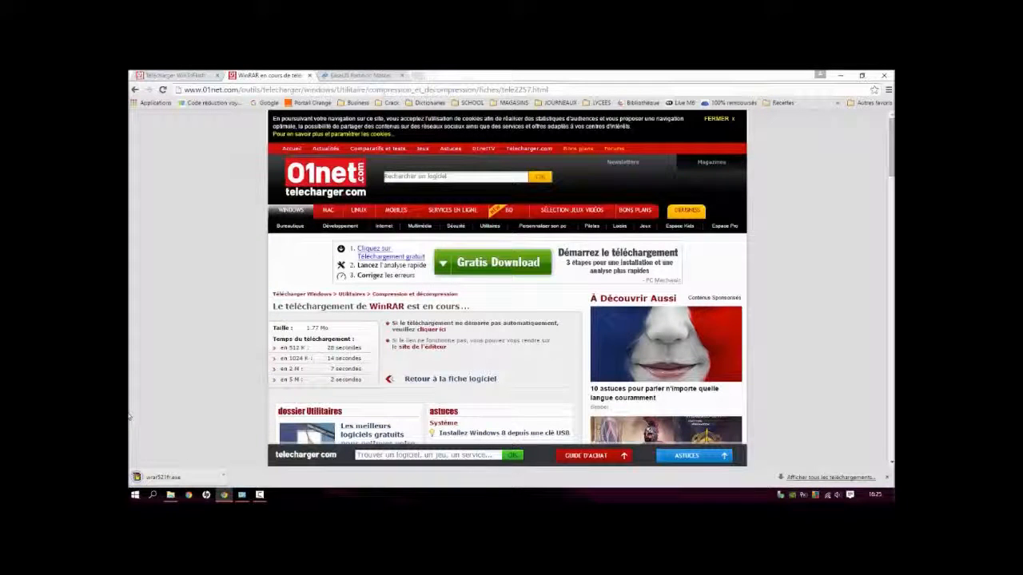
# Step: Install WinRAR in the default folder with the ZIP and ISO file associations turned off
pyautogui.click(182, 481)
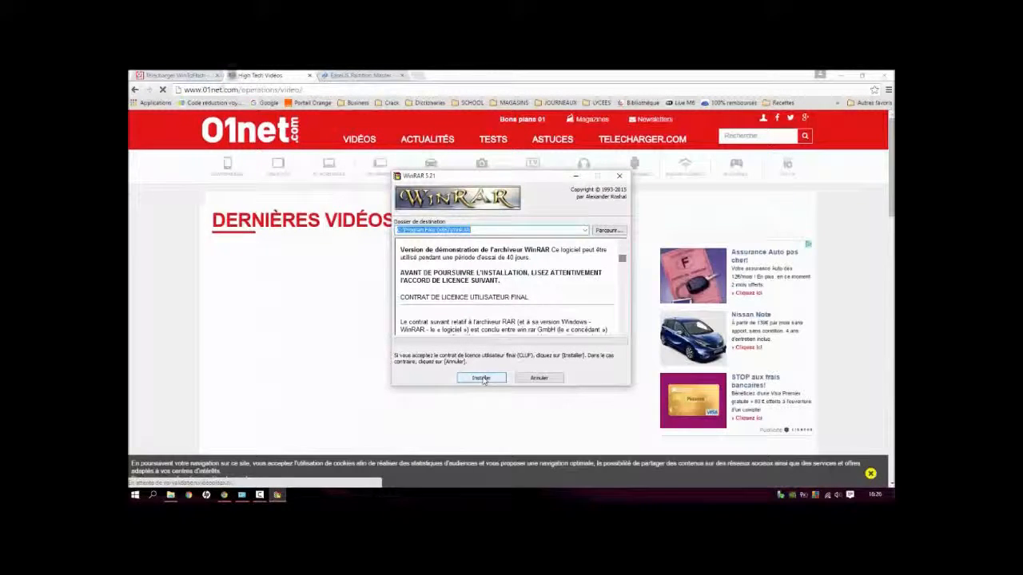
pyautogui.click(482, 378)
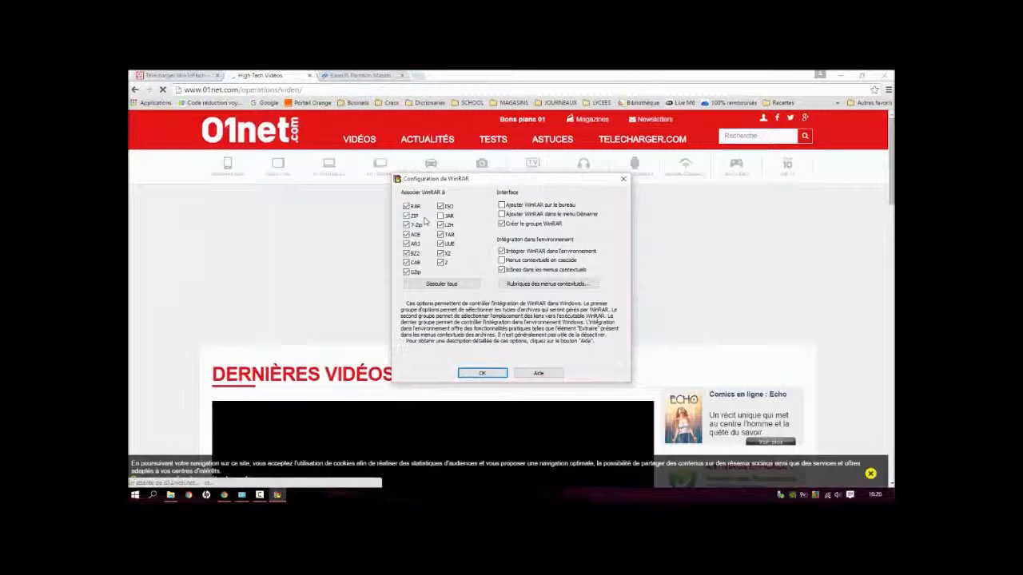
pyautogui.click(414, 218)
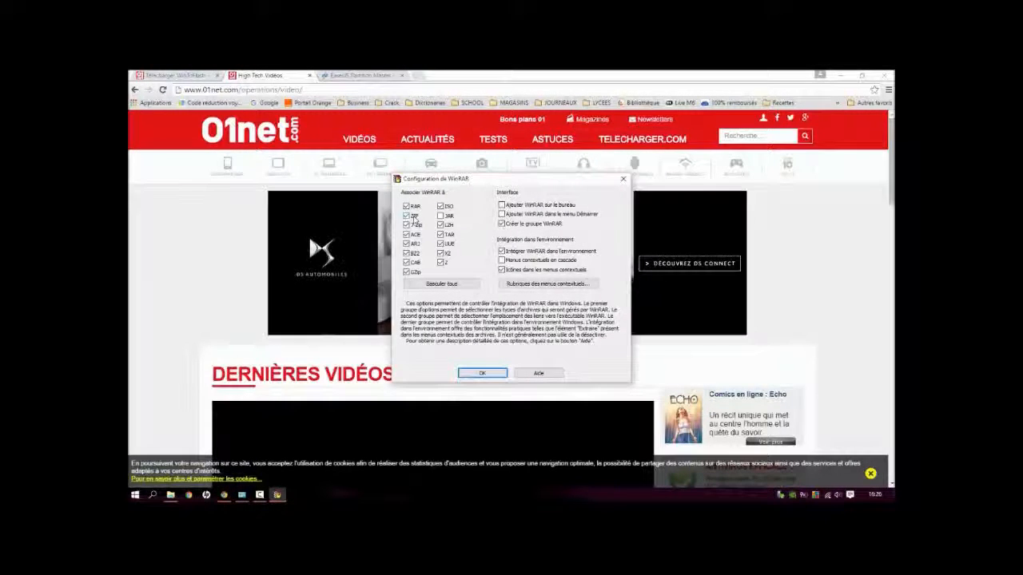
pyautogui.click(440, 206)
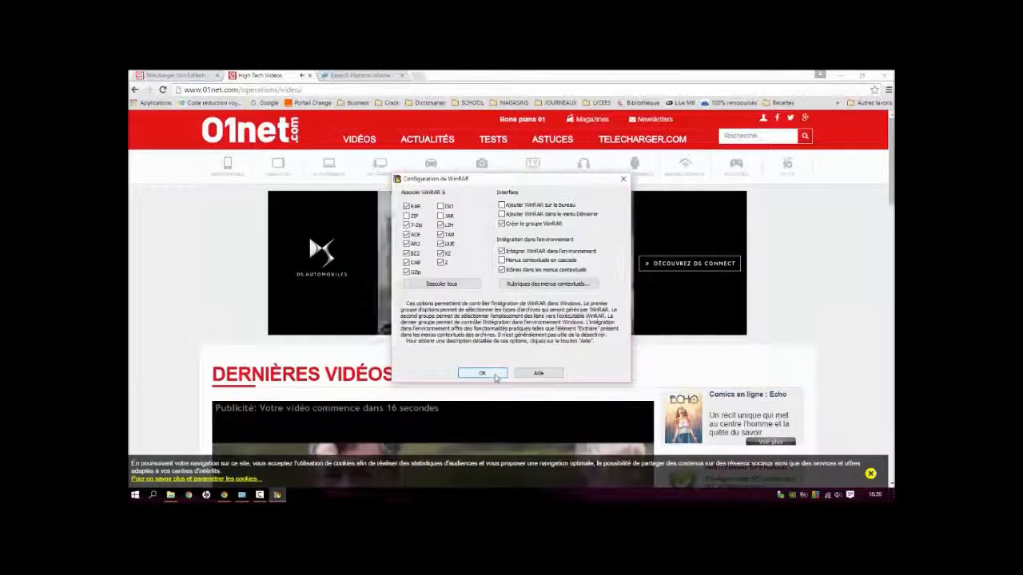
pyautogui.click(496, 376)
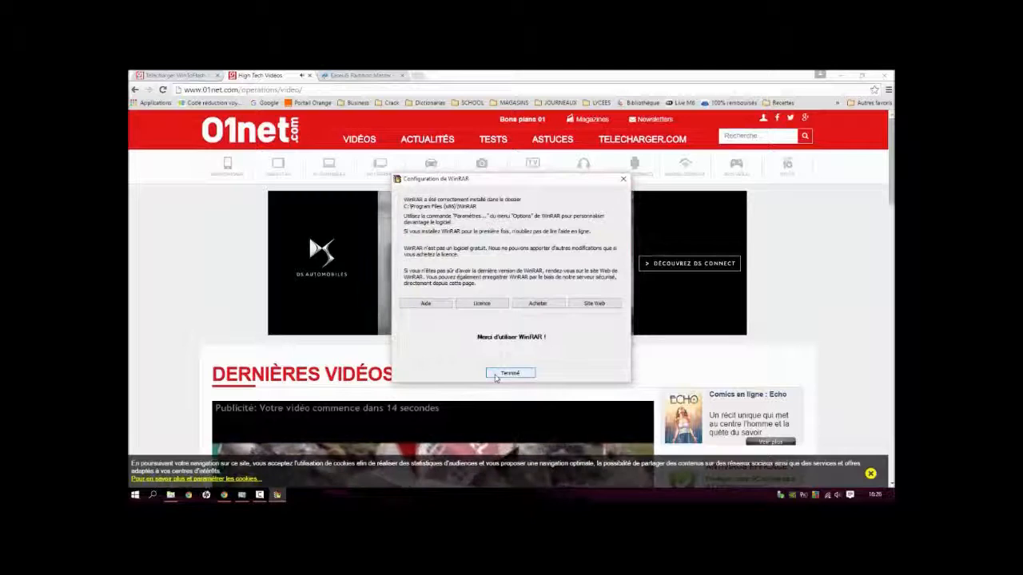
# Step: Finish the WinRAR setup and close the leftover File Explorer window and High Tech Vidéos page
pyautogui.click(521, 374)
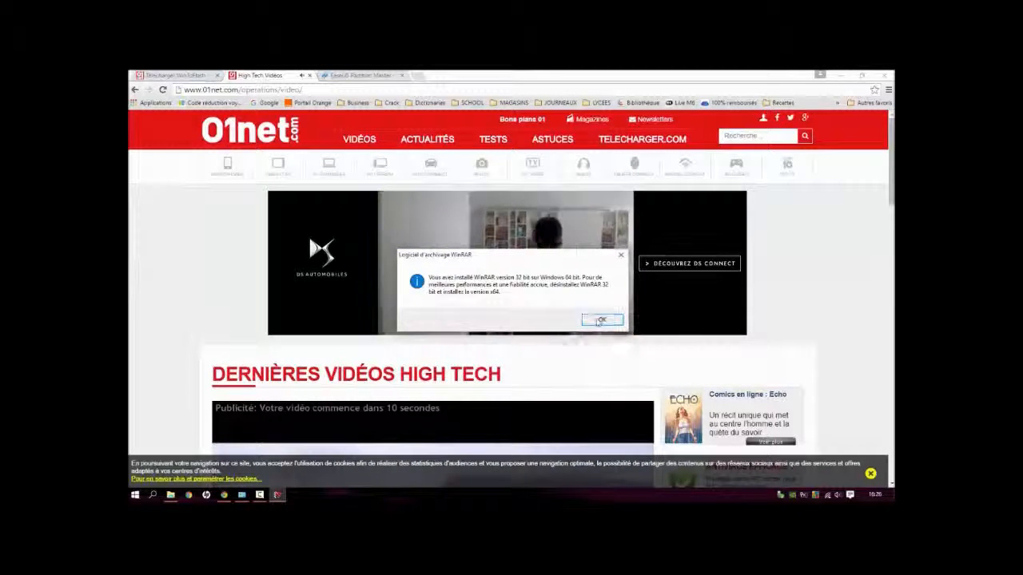
pyautogui.click(599, 320)
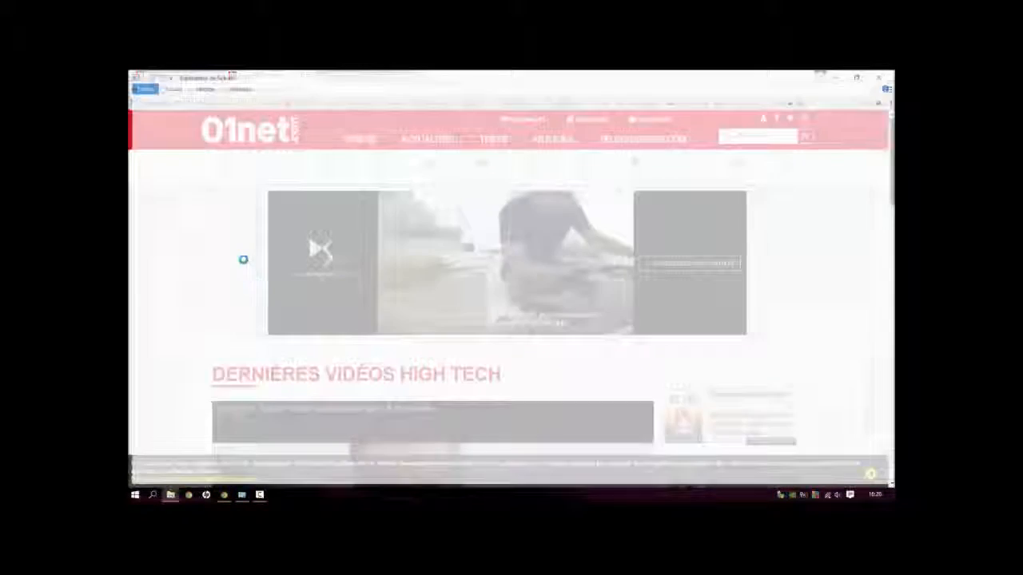
pyautogui.click(884, 74)
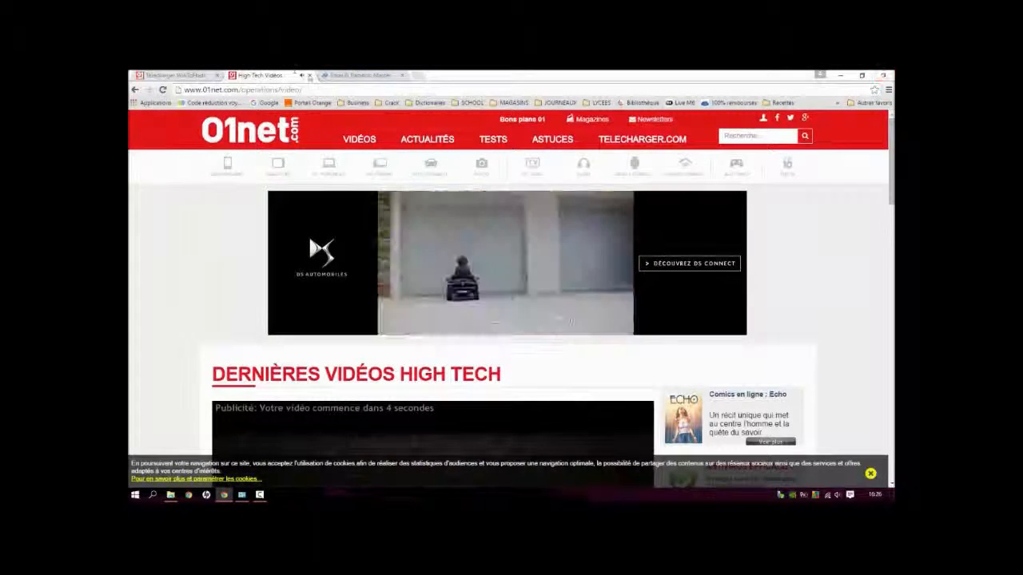
pyautogui.click(309, 75)
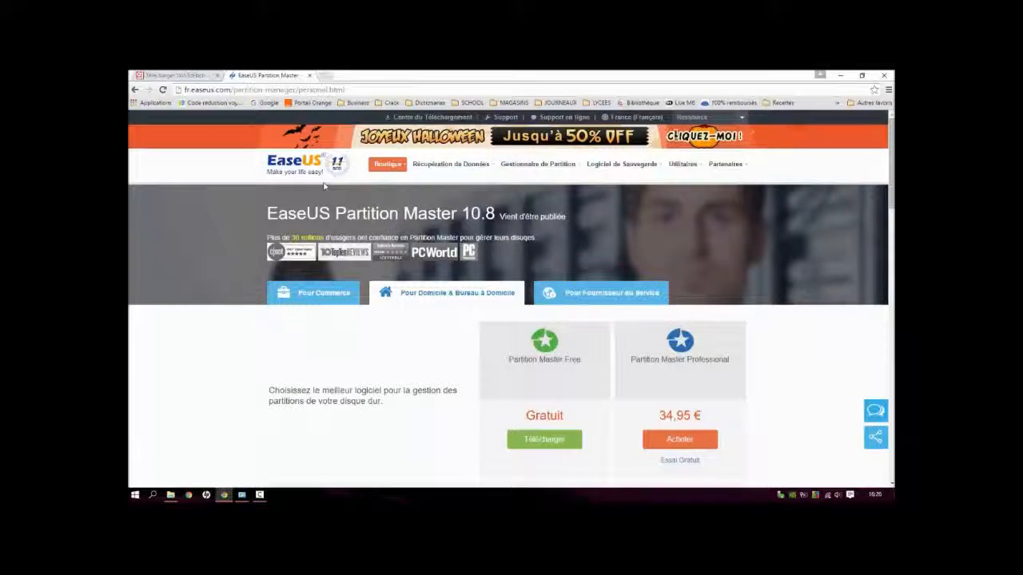
# Step: Download the free edition of EaseUS Partition Master and save its installer to Bureau
pyautogui.scroll(-2, 448, 314)
pyautogui.scroll(-1, 448, 315)
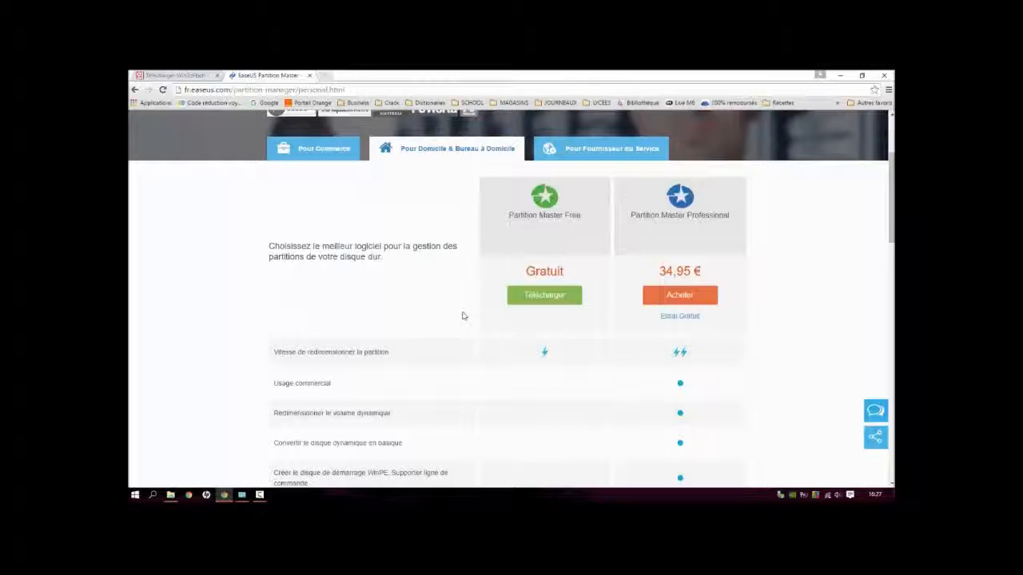
pyautogui.click(574, 298)
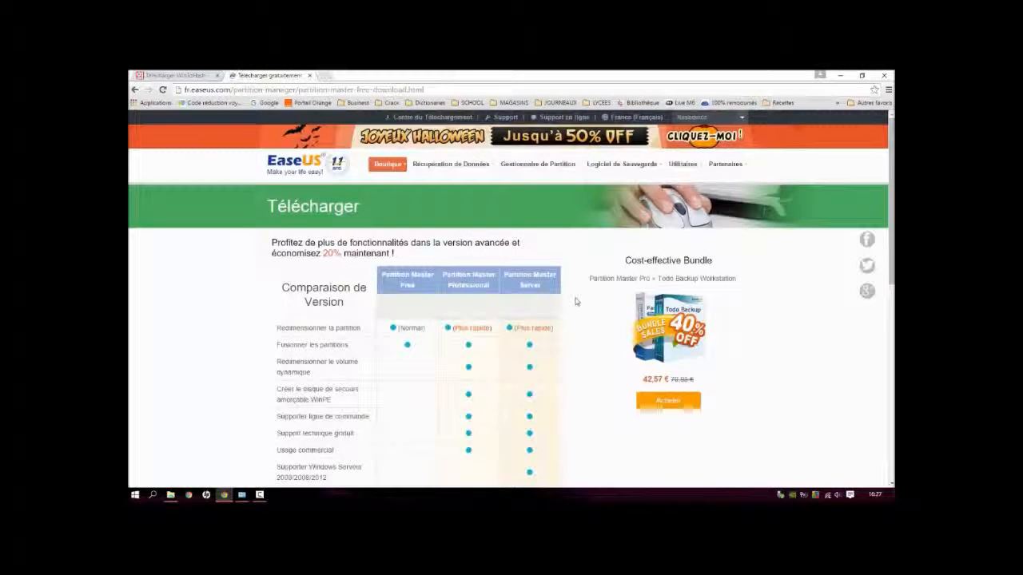
pyautogui.scroll(-3, 577, 311)
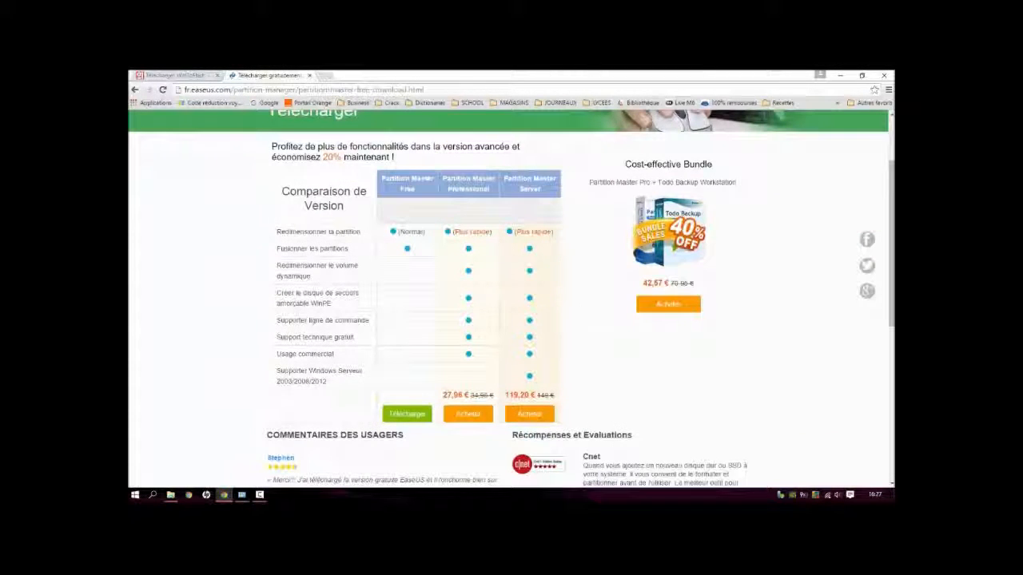
pyautogui.click(406, 415)
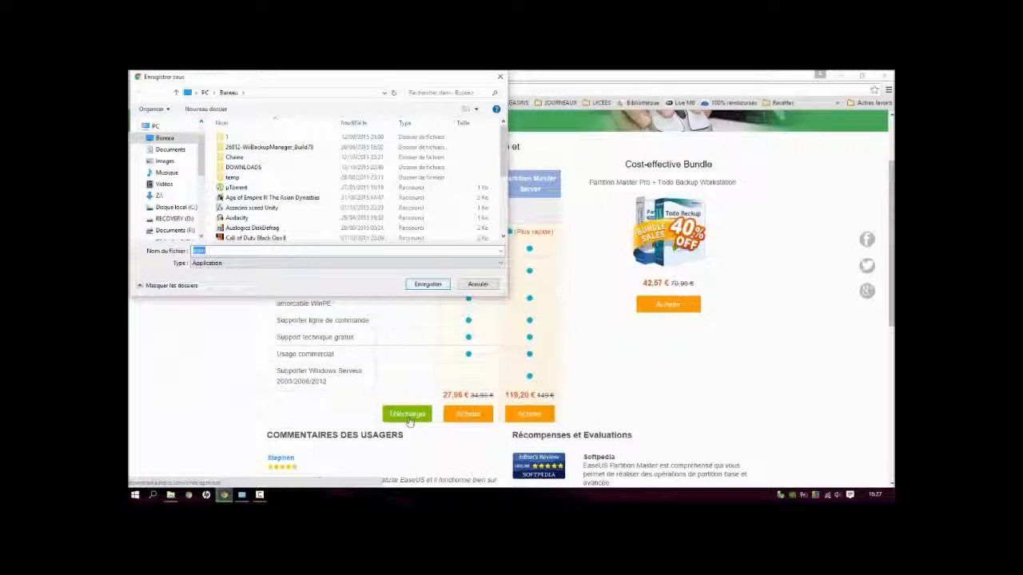
pyautogui.click(428, 284)
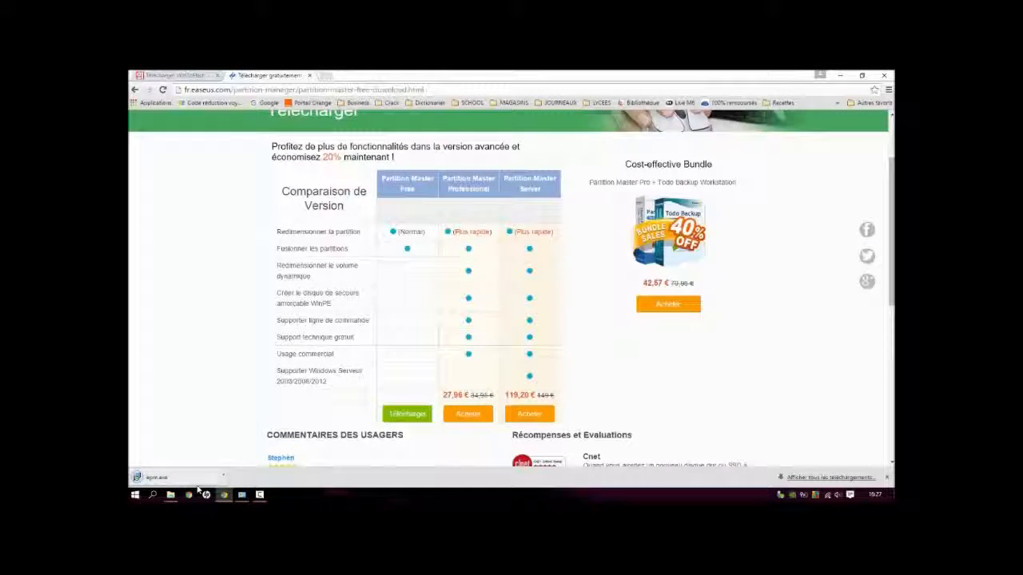
# Step: Run the EaseUS Partition Master installer in French, keeping the default folder and opting out of the customer experience improvement programme
pyautogui.click(193, 480)
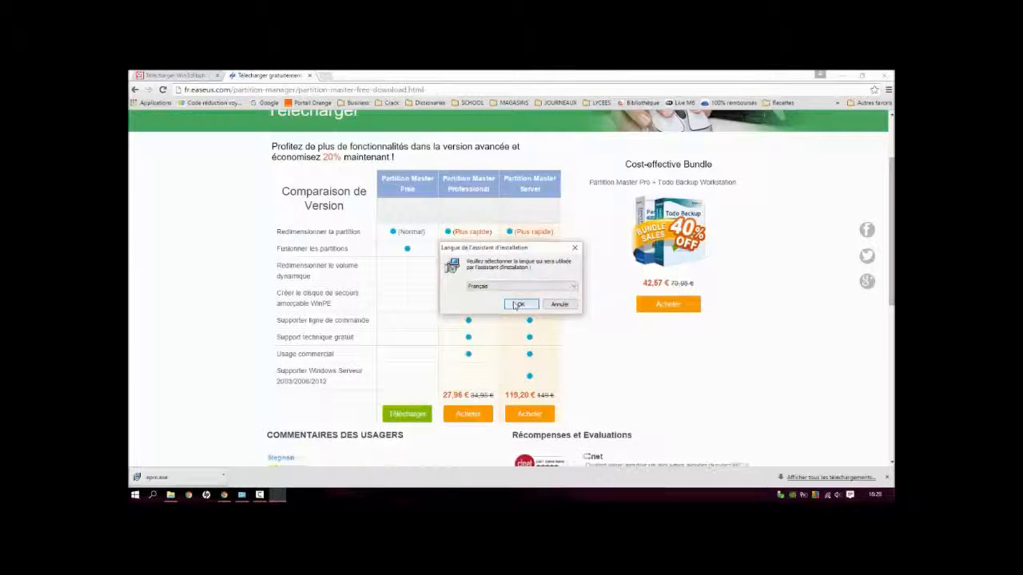
pyautogui.click(515, 304)
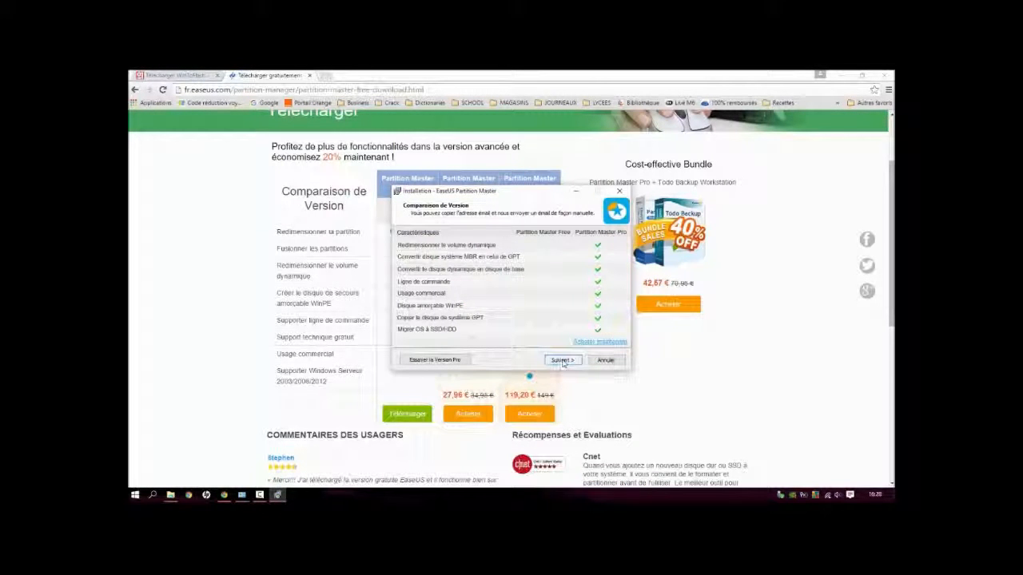
pyautogui.click(562, 361)
pyautogui.click(563, 360)
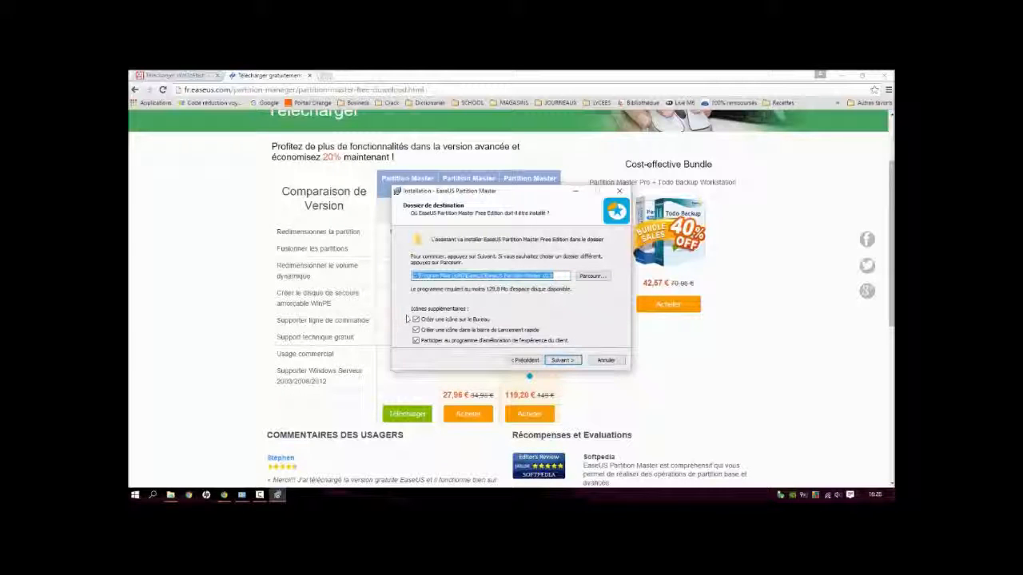
pyautogui.click(416, 341)
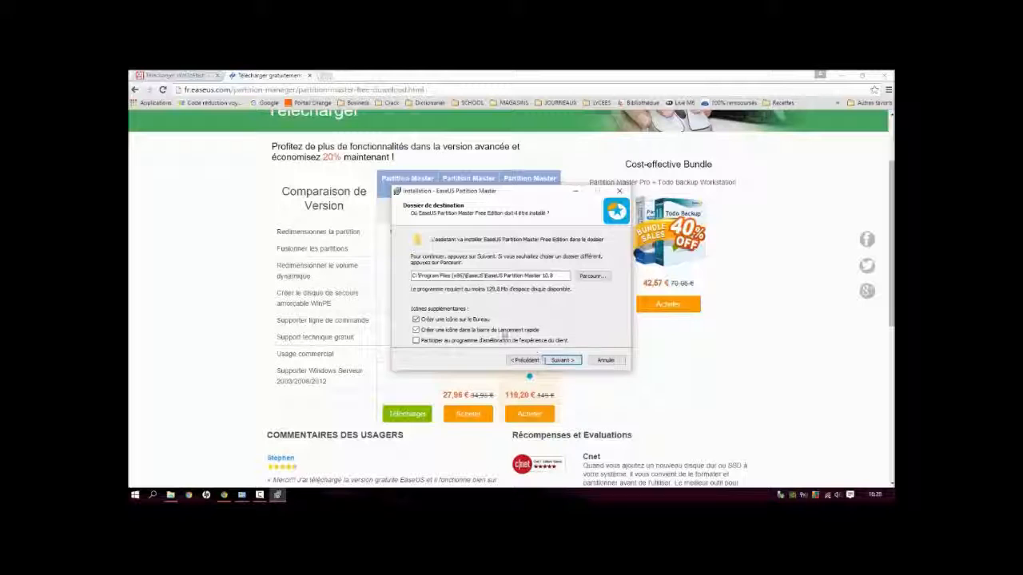
pyautogui.click(562, 359)
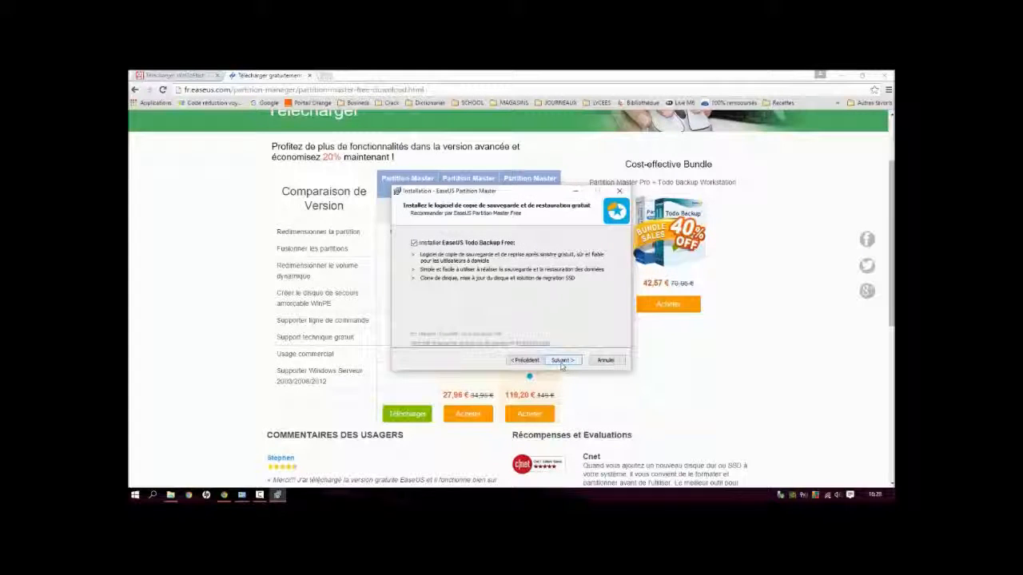
# Step: Decline the bundled EaseUS Todo Backup Free and skip the newsletter registration with blank fields to start the installation
pyautogui.click(413, 242)
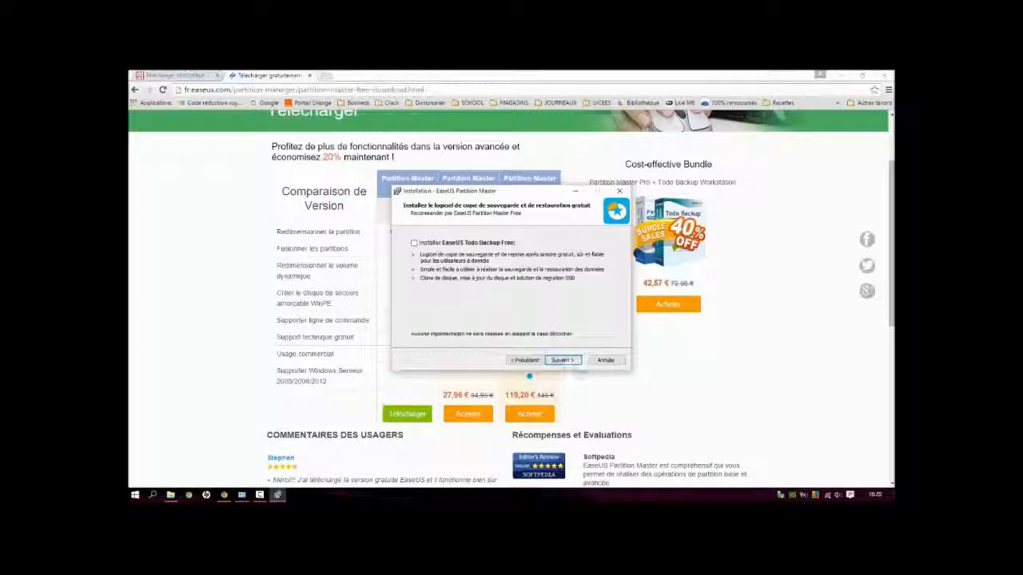
pyautogui.click(562, 360)
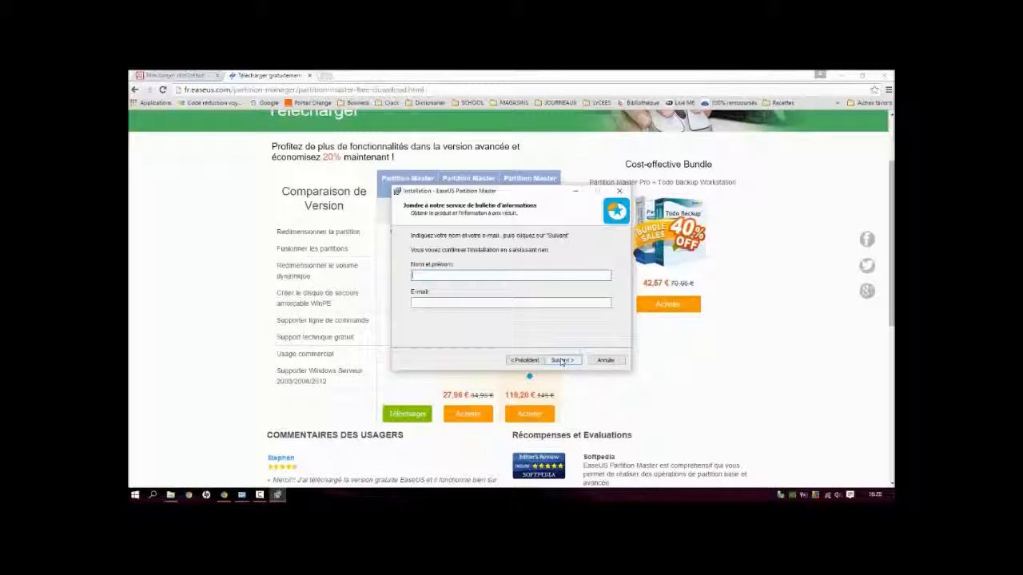
pyautogui.click(562, 361)
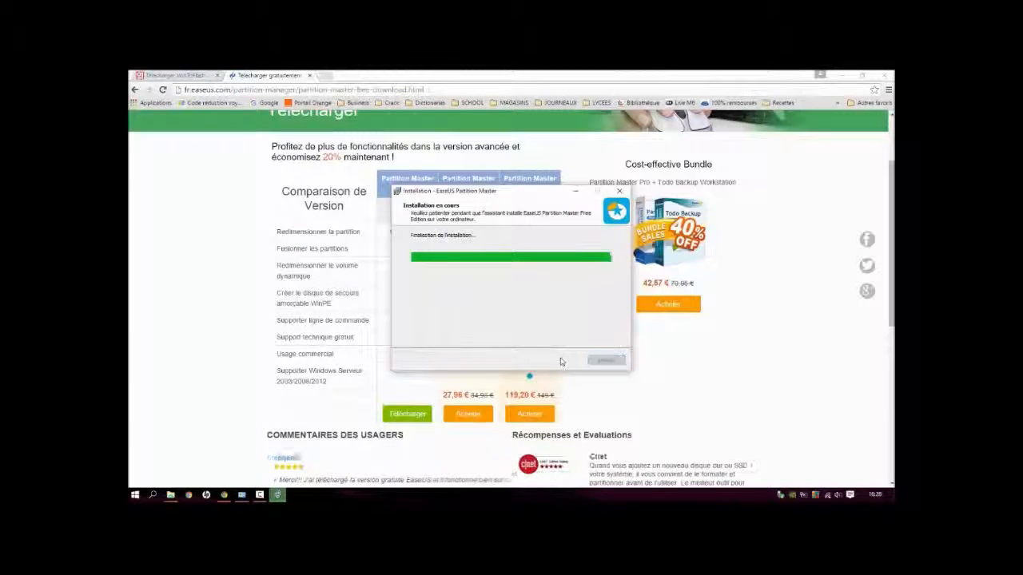
# Step: Finish the EaseUS setup without launching Partition Master and close the thank-you page
pyautogui.click(481, 335)
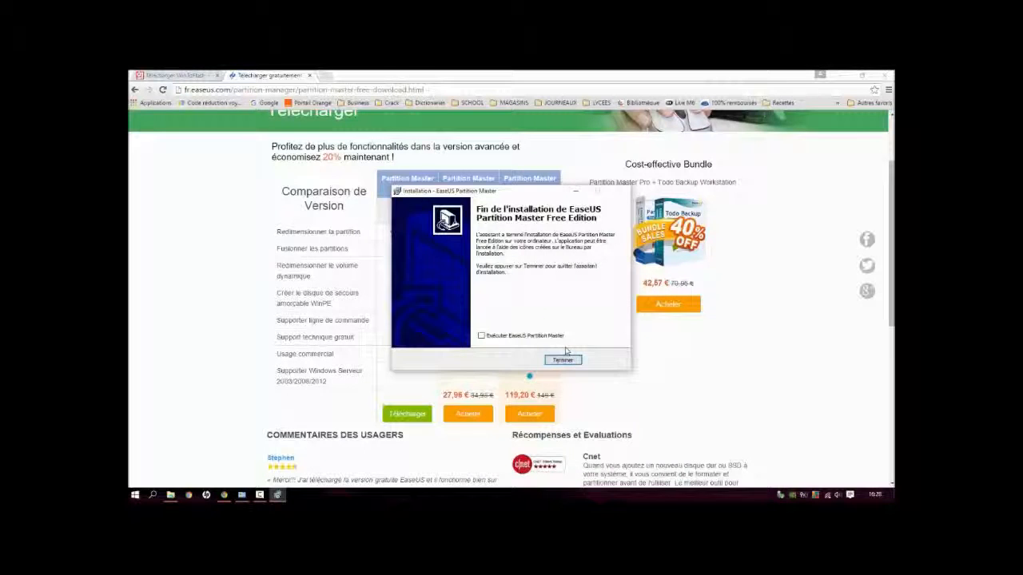
pyautogui.click(564, 360)
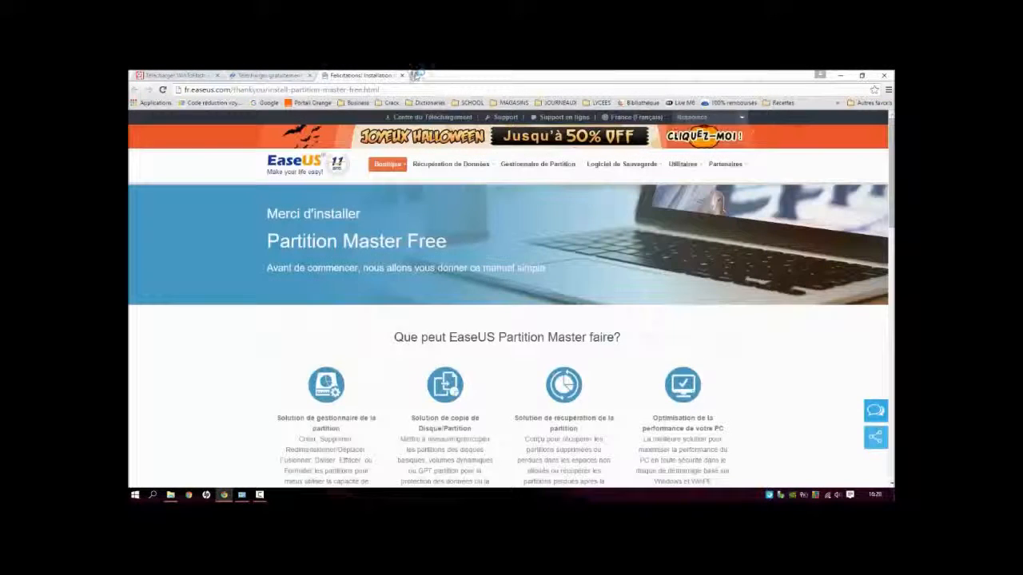
pyautogui.click(402, 76)
# Step: Download the WinToFlash zip archive from its 01net page, declining the offer and saving it to Bureau
pyautogui.click(180, 74)
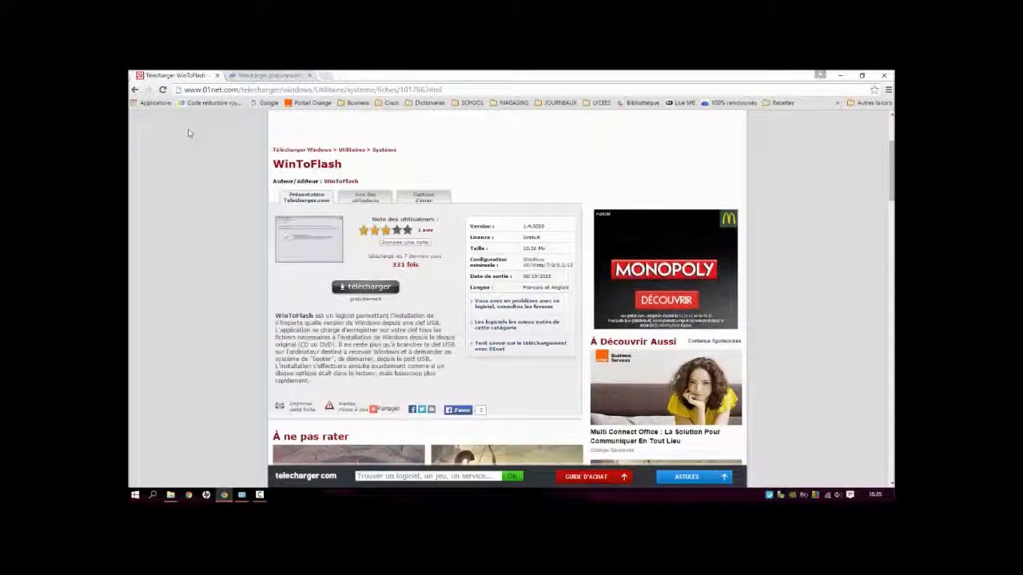
pyautogui.click(365, 286)
pyautogui.click(620, 206)
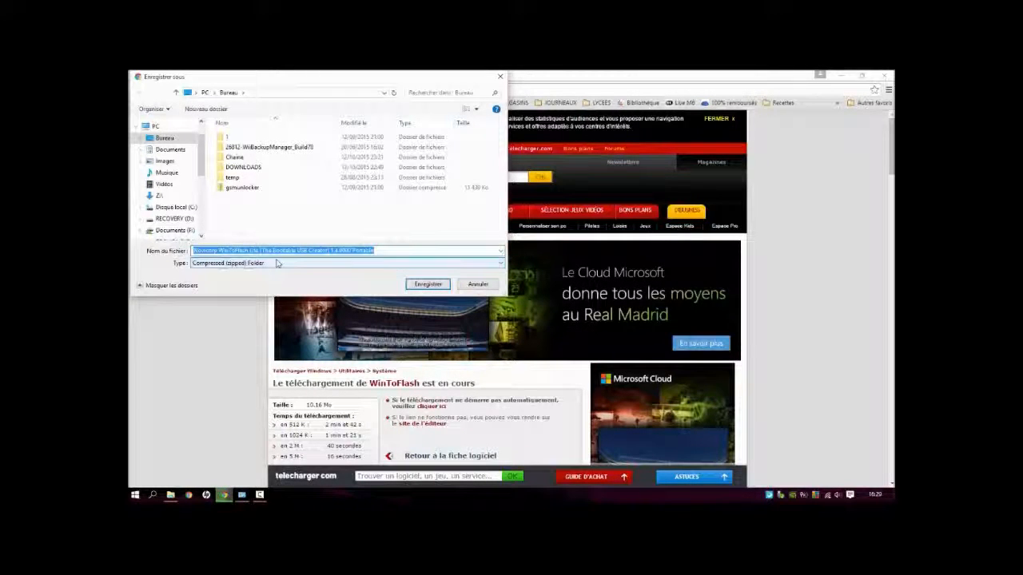
pyautogui.click(428, 283)
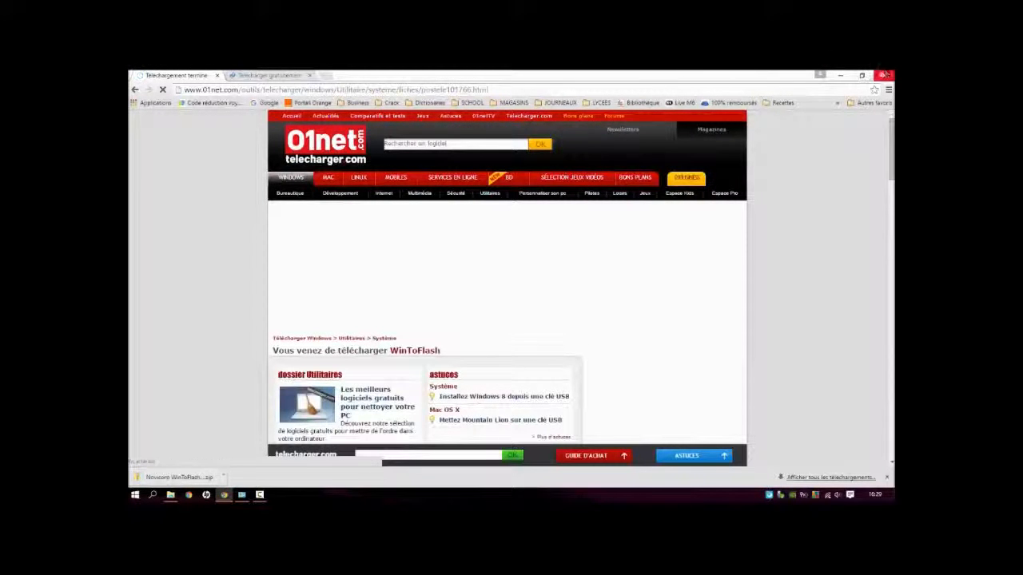
# Step: Minimize the browser and move the WinRAR installer from the desktop to the recycle bin
pyautogui.click(842, 76)
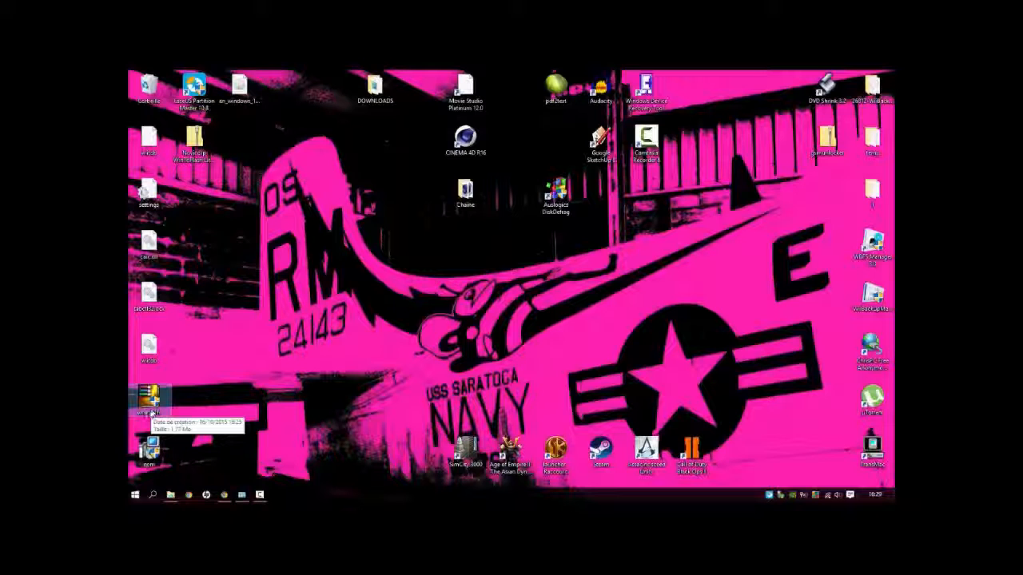
pyautogui.moveTo(152, 411); pyautogui.dragTo(149, 93)
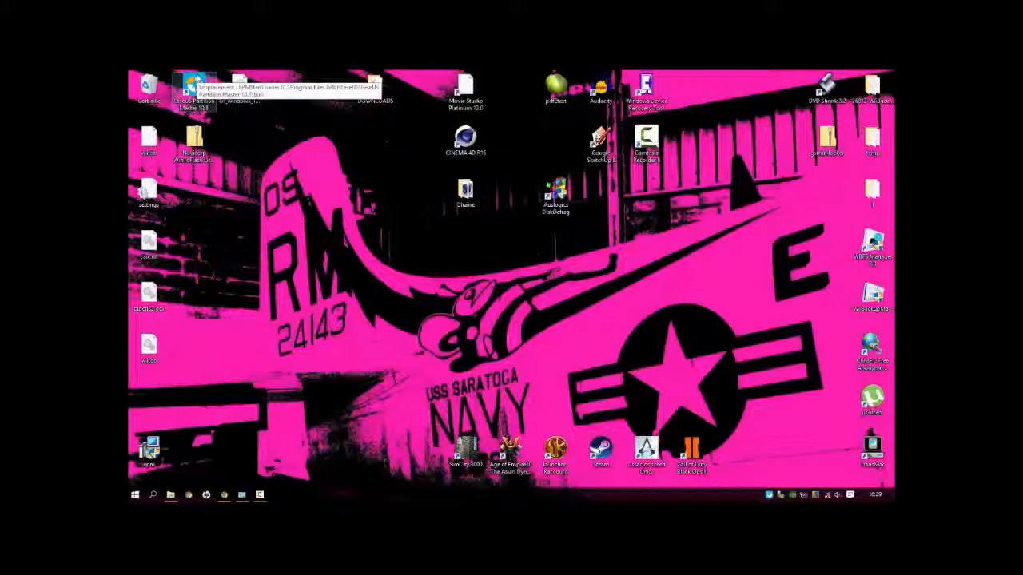
pyautogui.click(200, 147)
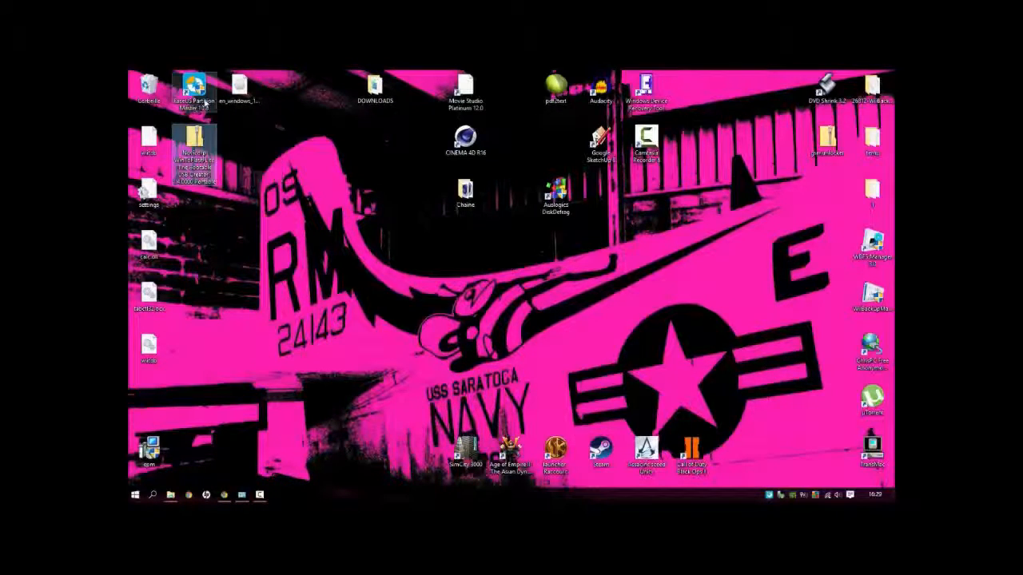
pyautogui.click(249, 79)
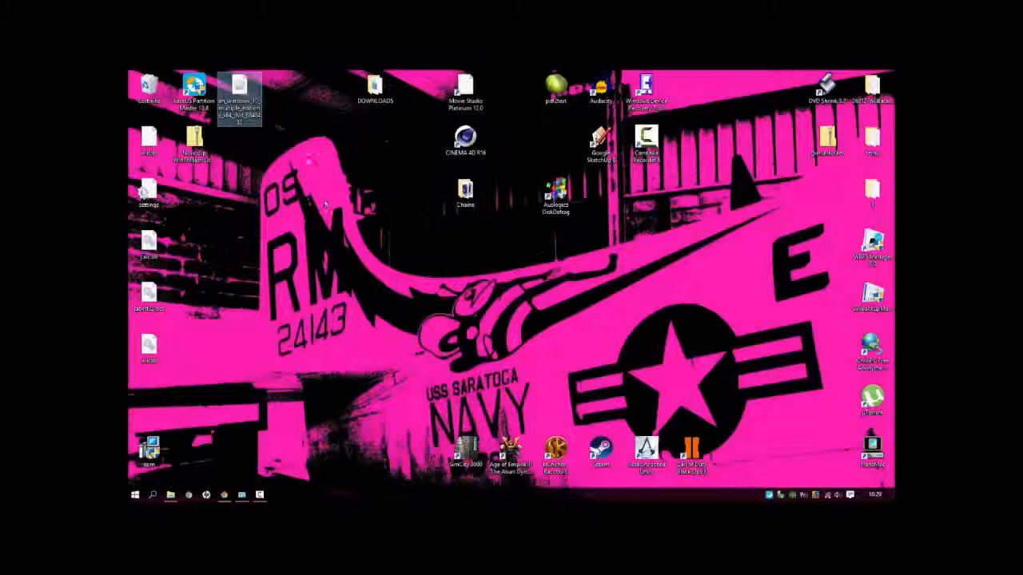
pyautogui.click(200, 148)
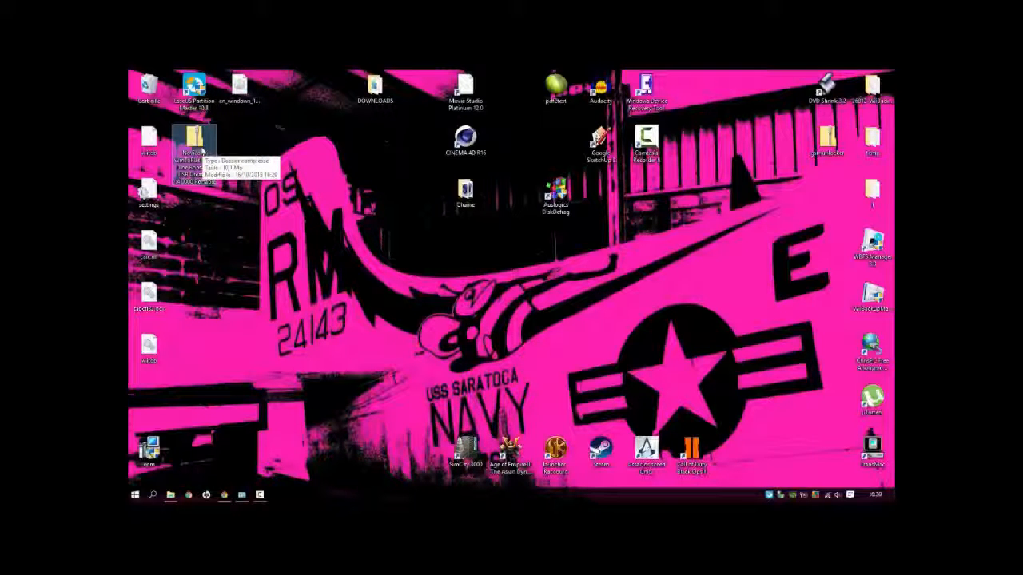
pyautogui.rightClick(211, 136)
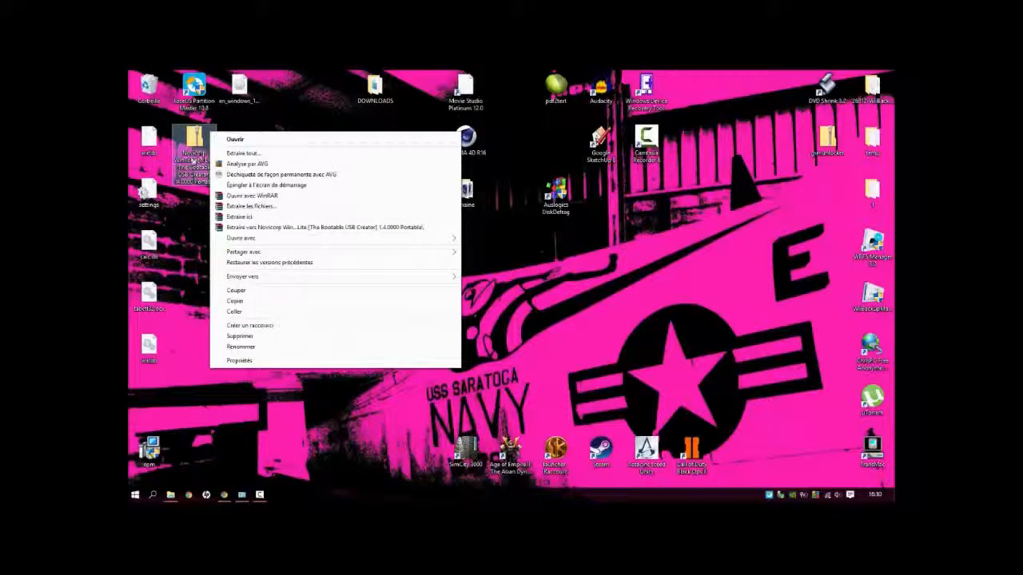
pyautogui.click(192, 209)
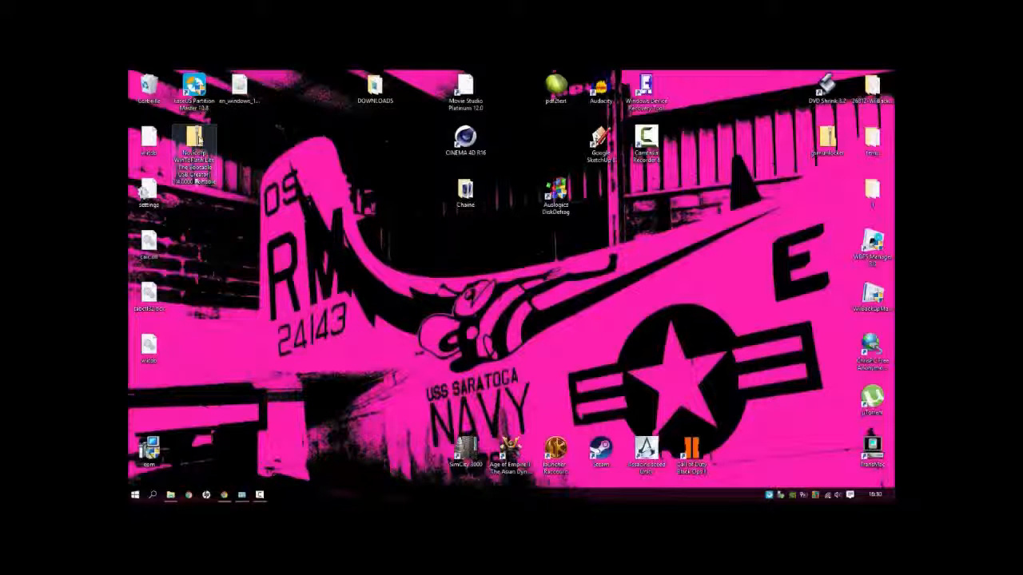
# Step: Extract the WinToFlash zip into its own folder on the desktop and place that folder beside the archive
pyautogui.rightClick(196, 178)
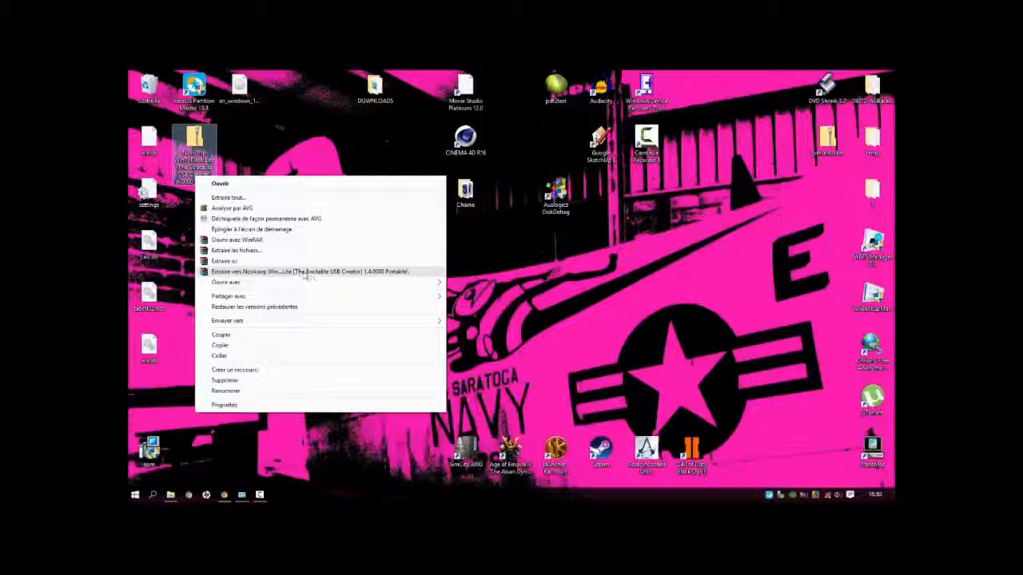
pyautogui.click(304, 272)
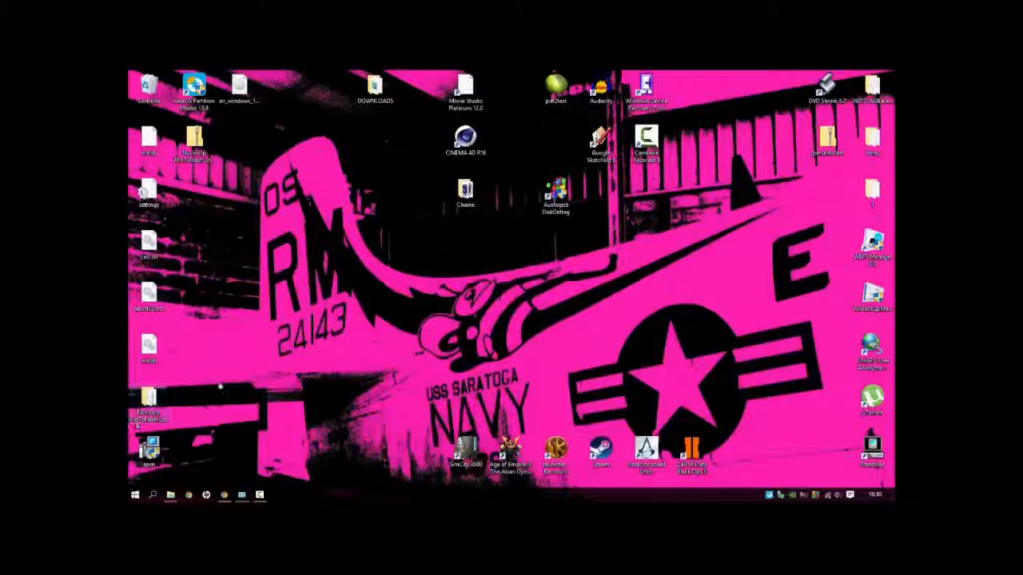
pyautogui.moveTo(147, 398); pyautogui.dragTo(240, 156)
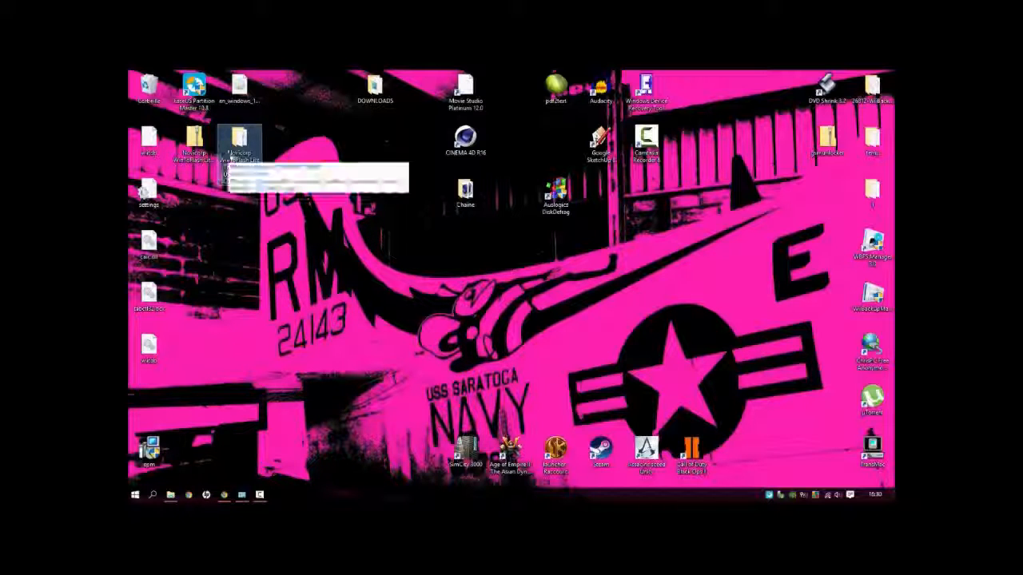
# Step: Open the extracted WinToFlash folder and launch the WinToFlash application
pyautogui.doubleClick(229, 156)
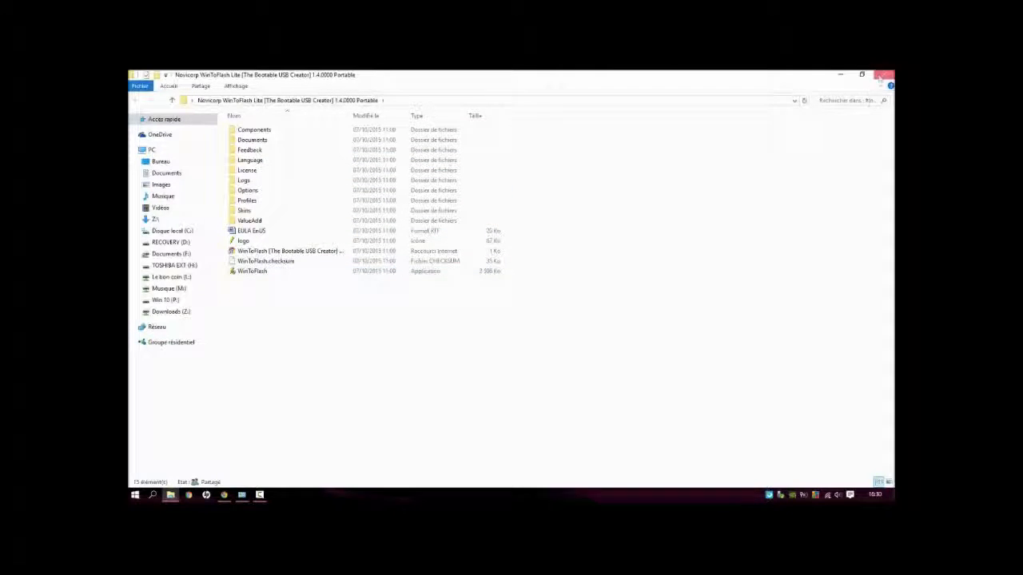
pyautogui.click(884, 74)
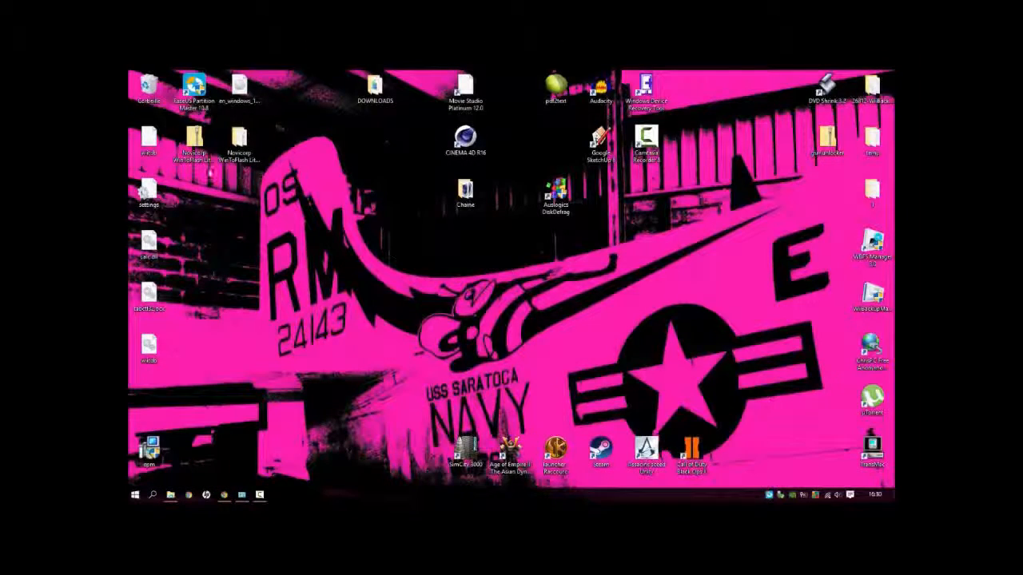
pyautogui.doubleClick(237, 152)
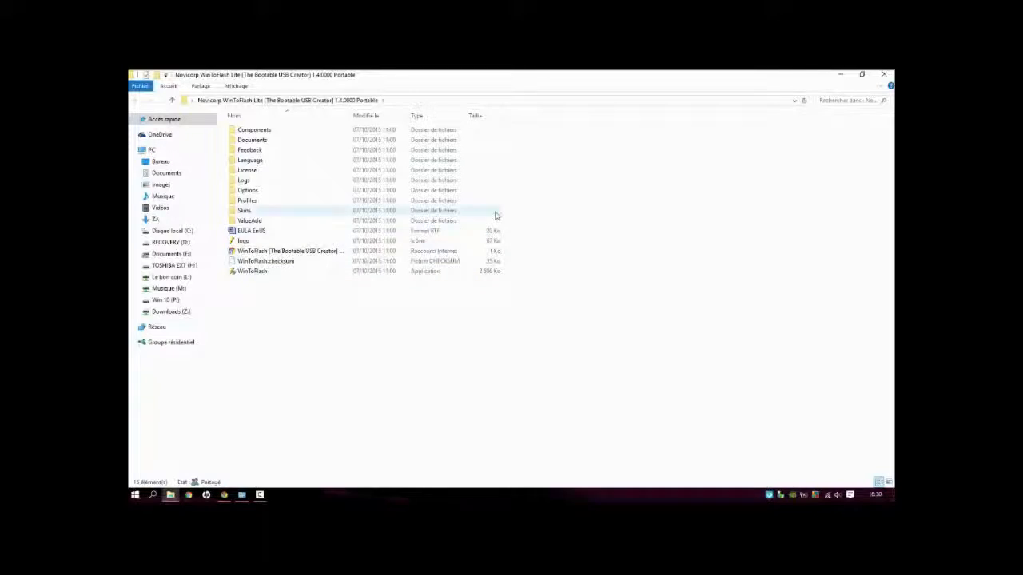
pyautogui.click(327, 275)
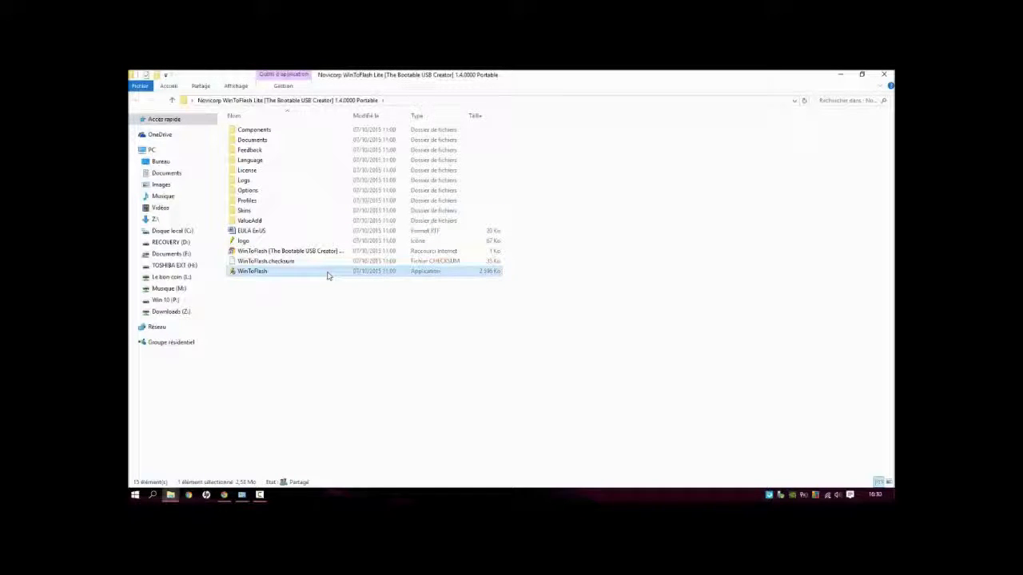
pyautogui.doubleClick(327, 275)
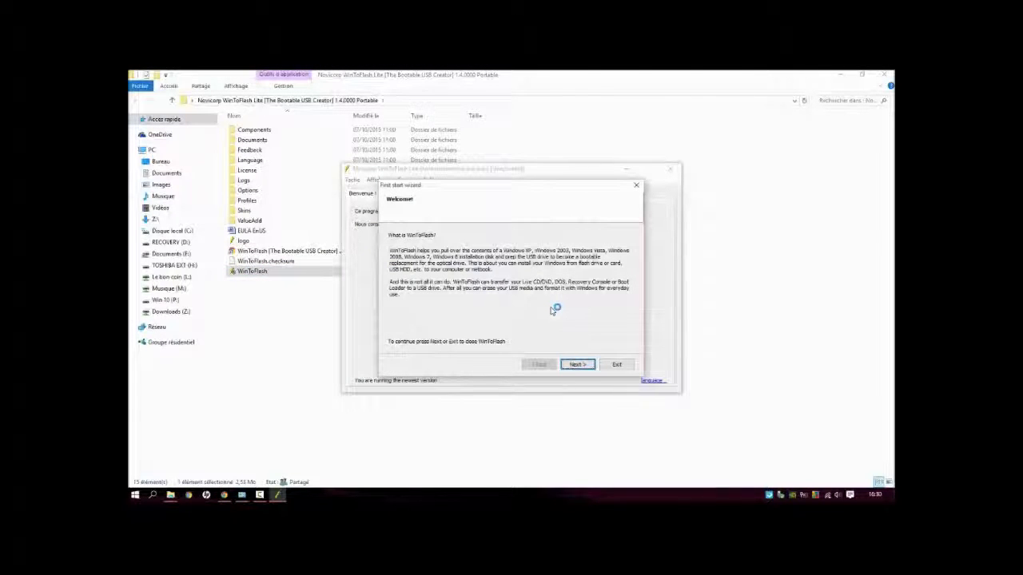
# Step: Complete the first start wizard, accepting the EULA, agreeing to send statistical information and choosing the Free License
pyautogui.click(577, 365)
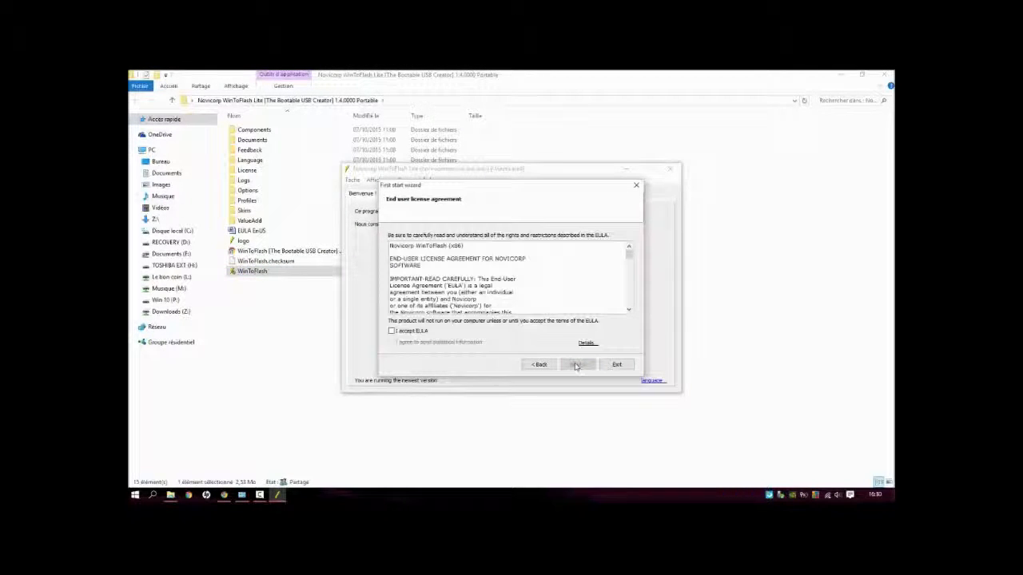
pyautogui.click(425, 330)
pyautogui.click(405, 344)
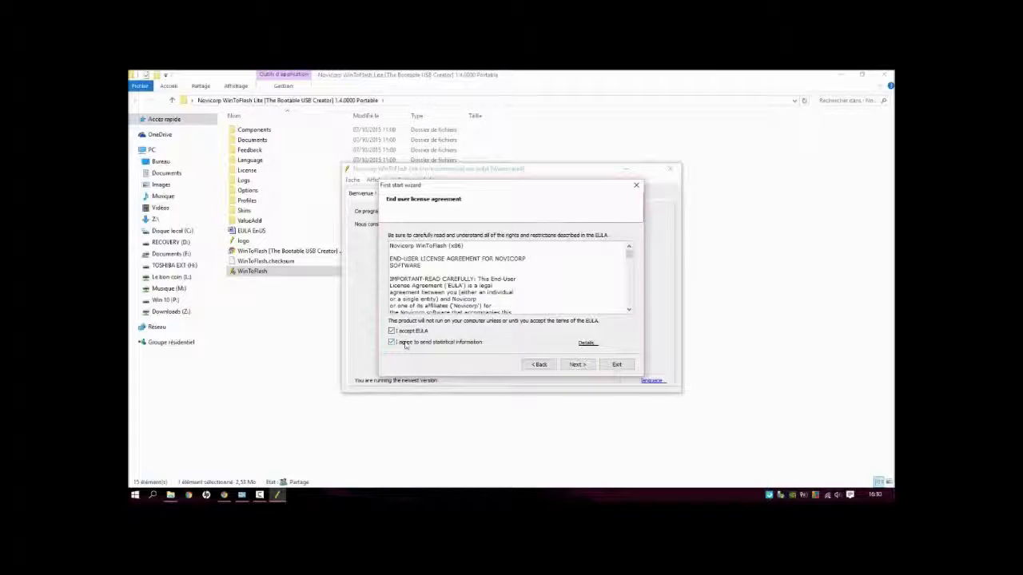
pyautogui.click(576, 365)
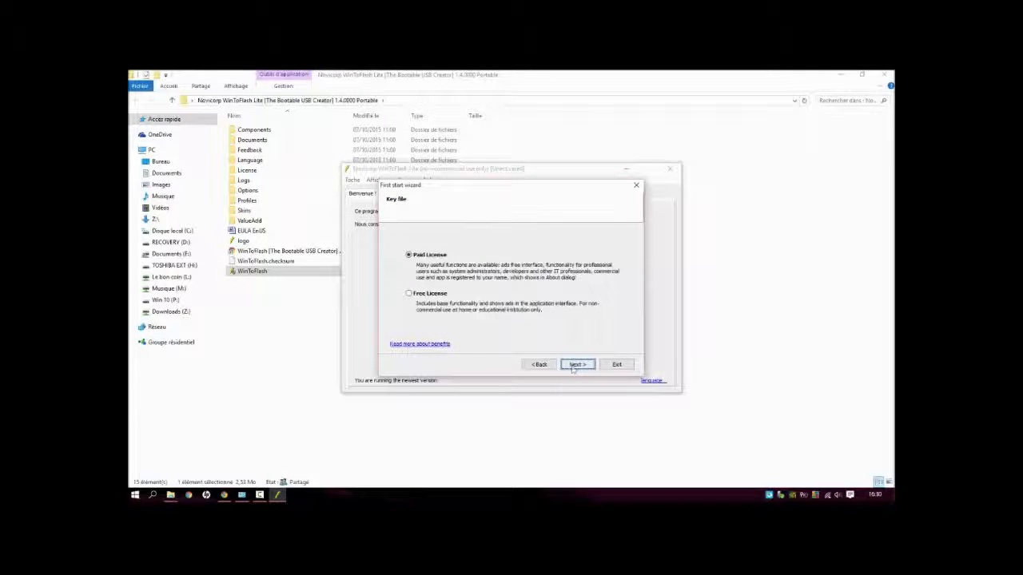
pyautogui.click(432, 295)
pyautogui.click(575, 365)
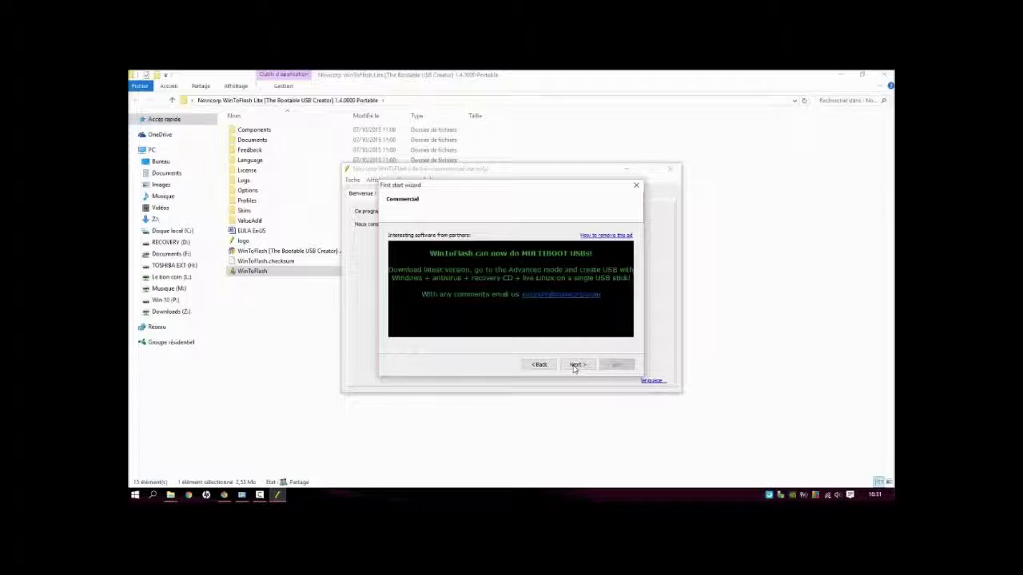
pyautogui.click(576, 365)
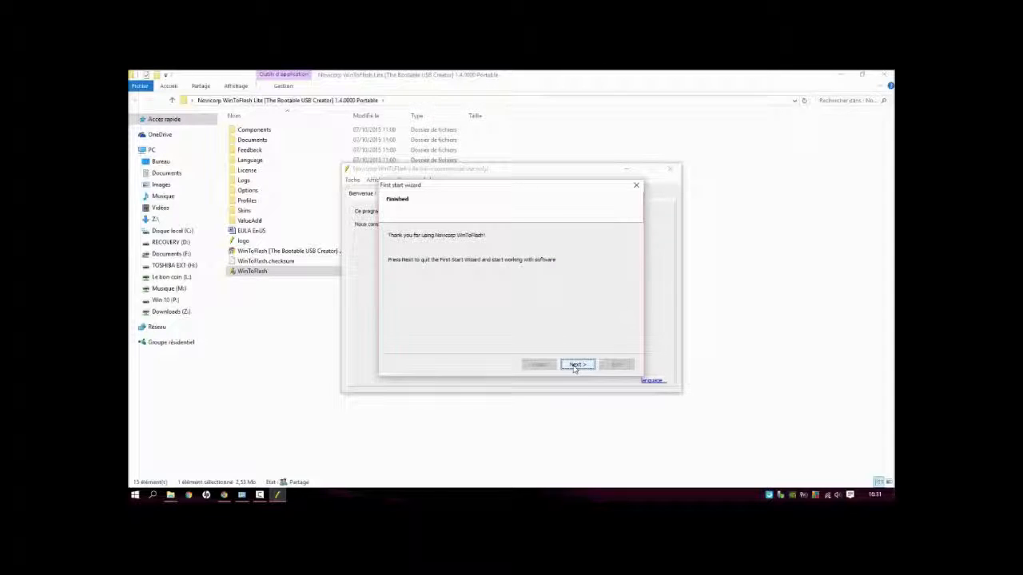
pyautogui.click(576, 365)
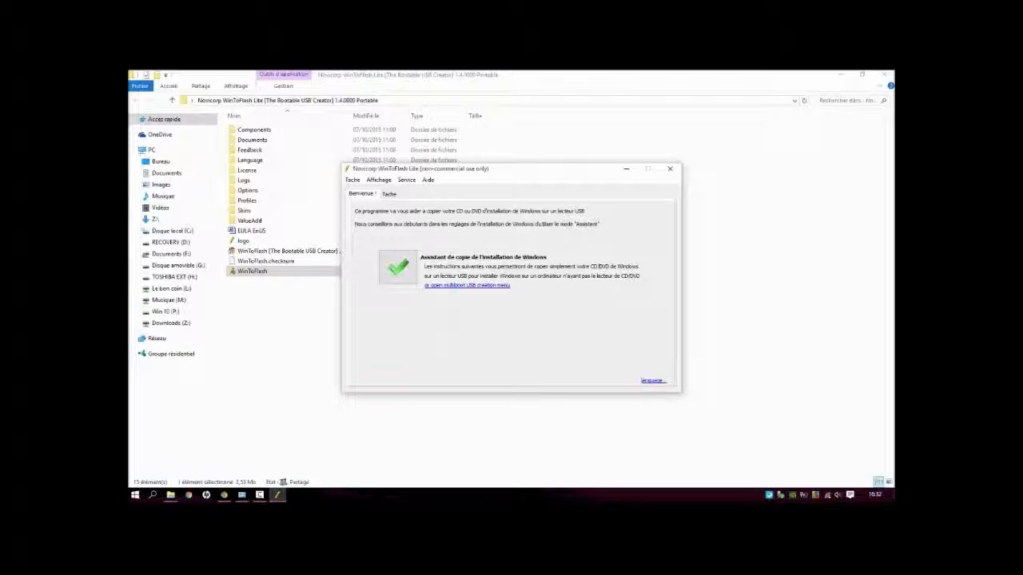
# Step: Start the Windows installation copy assistant and choose an ISO image or archive as the source of files
pyautogui.click(397, 268)
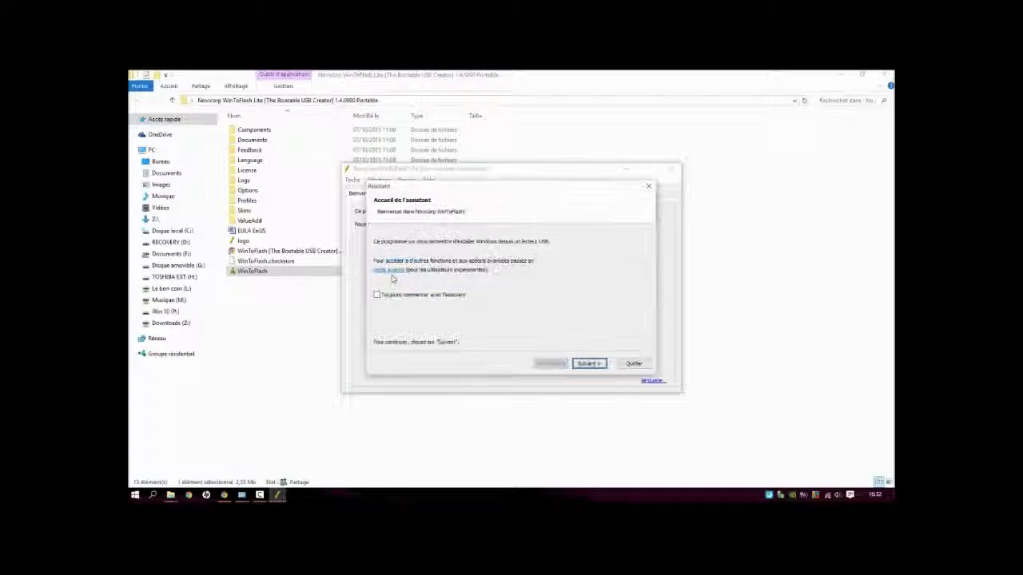
pyautogui.click(592, 365)
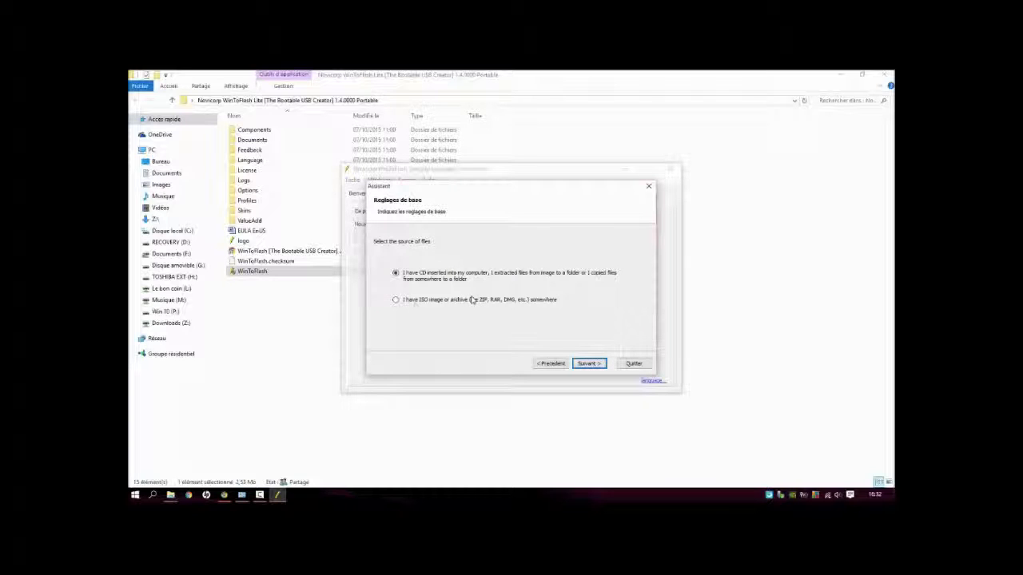
pyautogui.click(396, 299)
pyautogui.click(585, 365)
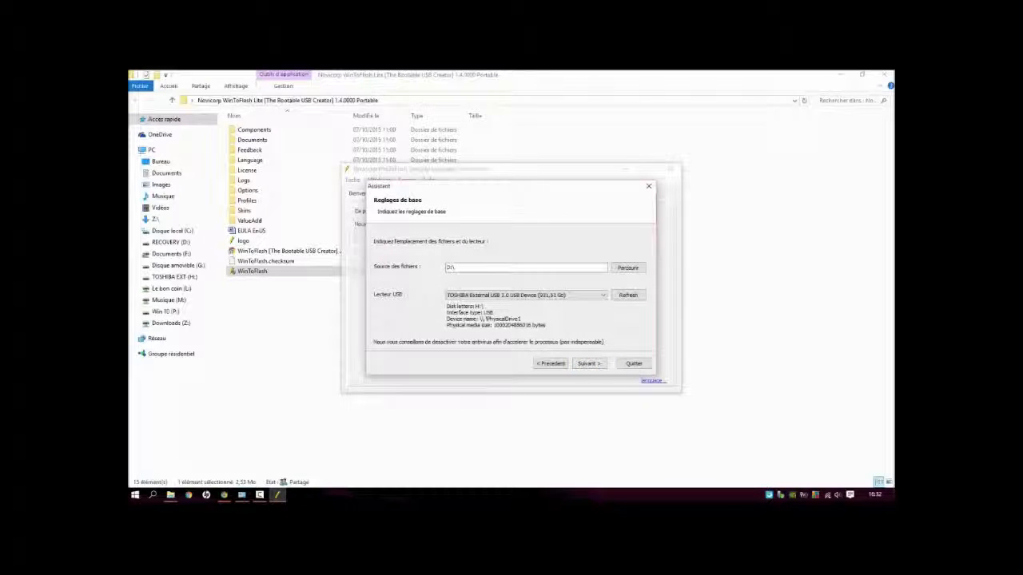
# Step: Set the source file to en_windows_10_multiple_editions_x64_dvd_6846432 from Bureau
pyautogui.click(632, 269)
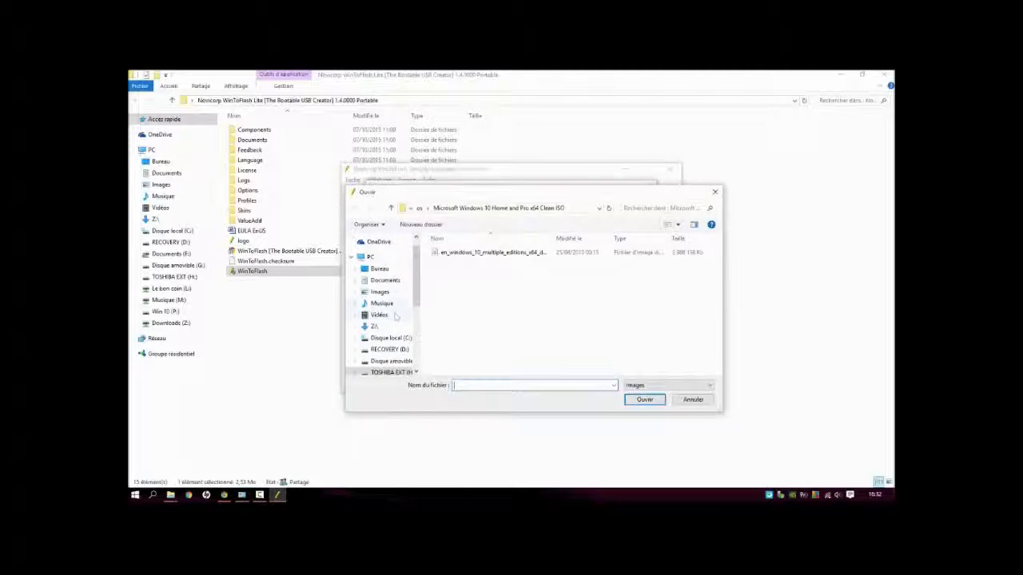
pyautogui.moveTo(415, 304); pyautogui.dragTo(419, 341)
pyautogui.scroll(5, 383, 320)
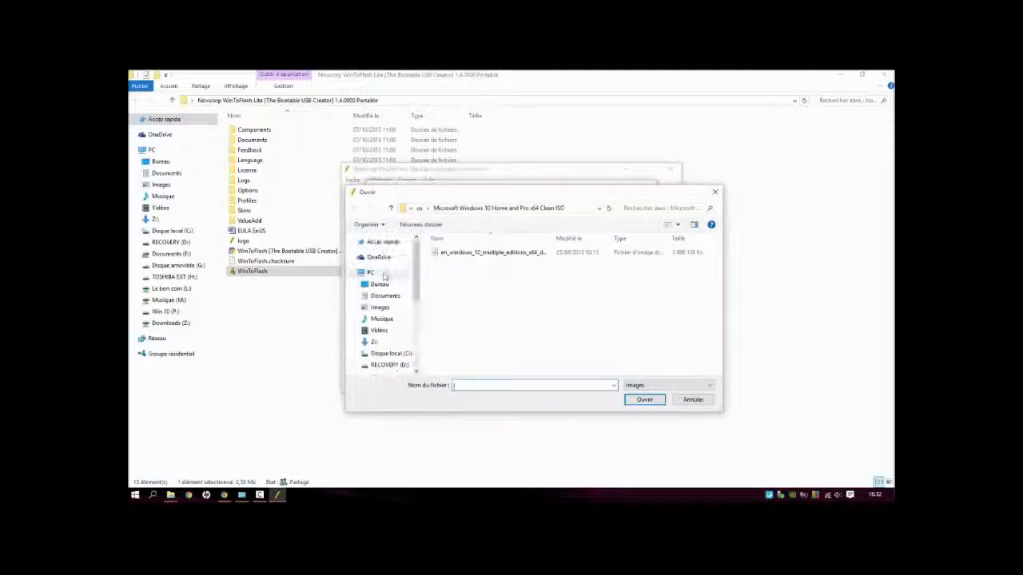
pyautogui.click(381, 285)
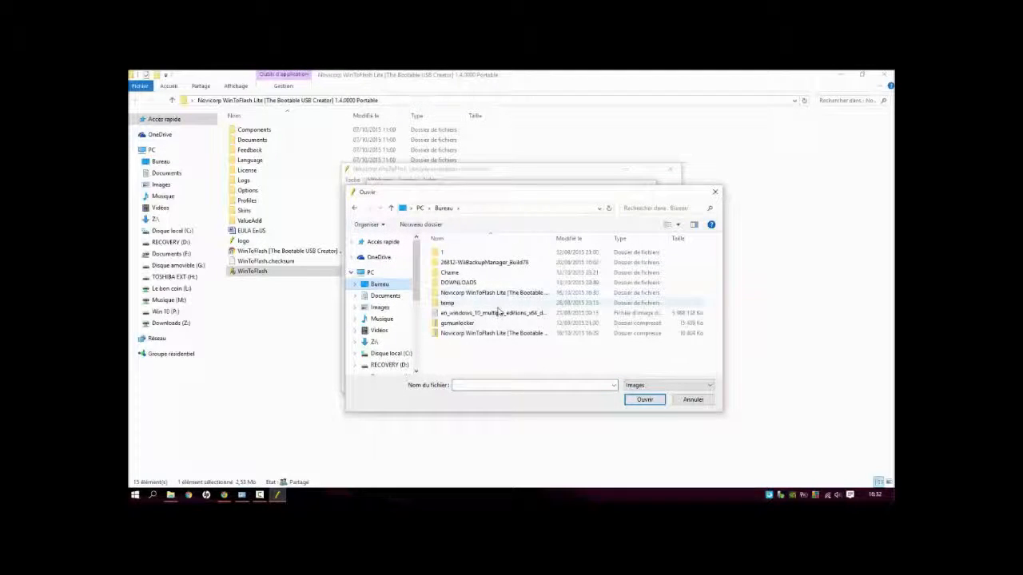
pyautogui.click(498, 313)
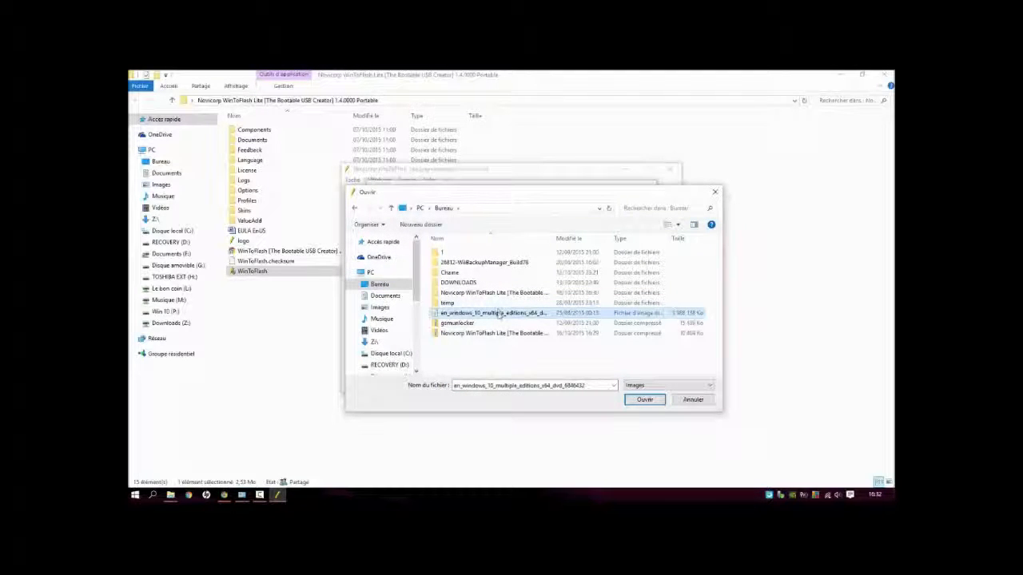
pyautogui.click(644, 400)
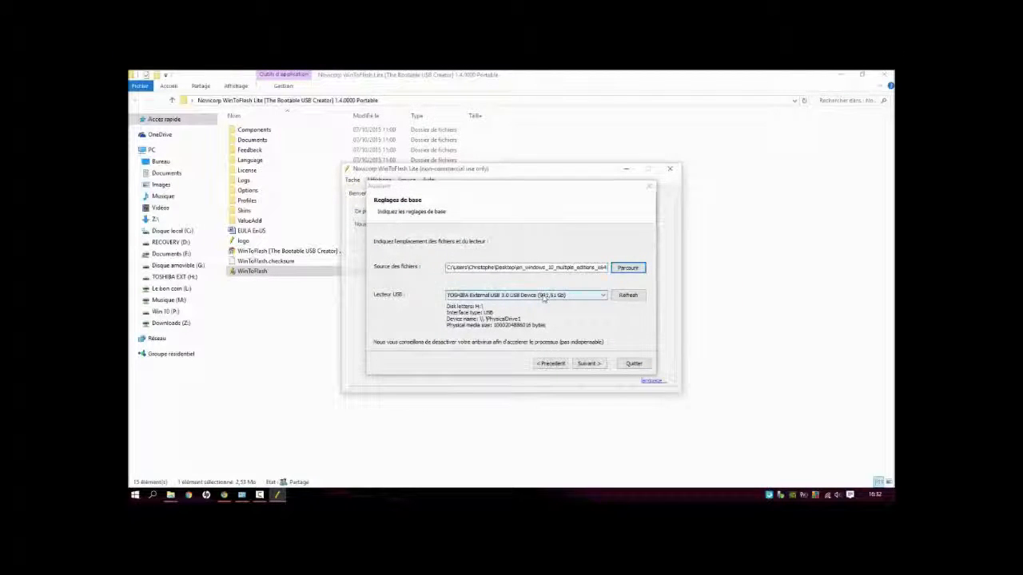
# Step: Choose USB DISK 2.0 USB Device (7,46 Gb) as the target USB drive
pyautogui.click(545, 295)
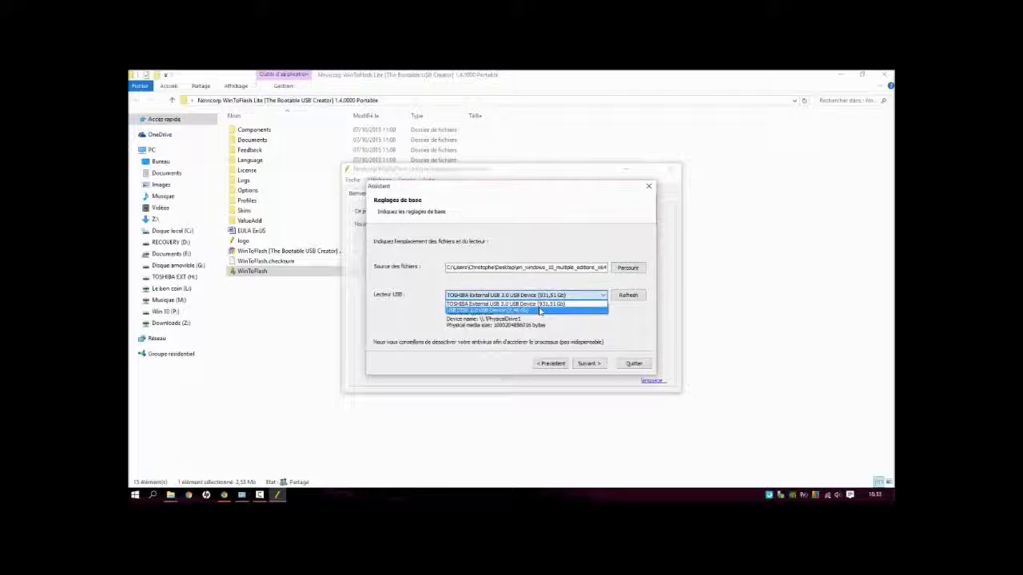
pyautogui.click(539, 310)
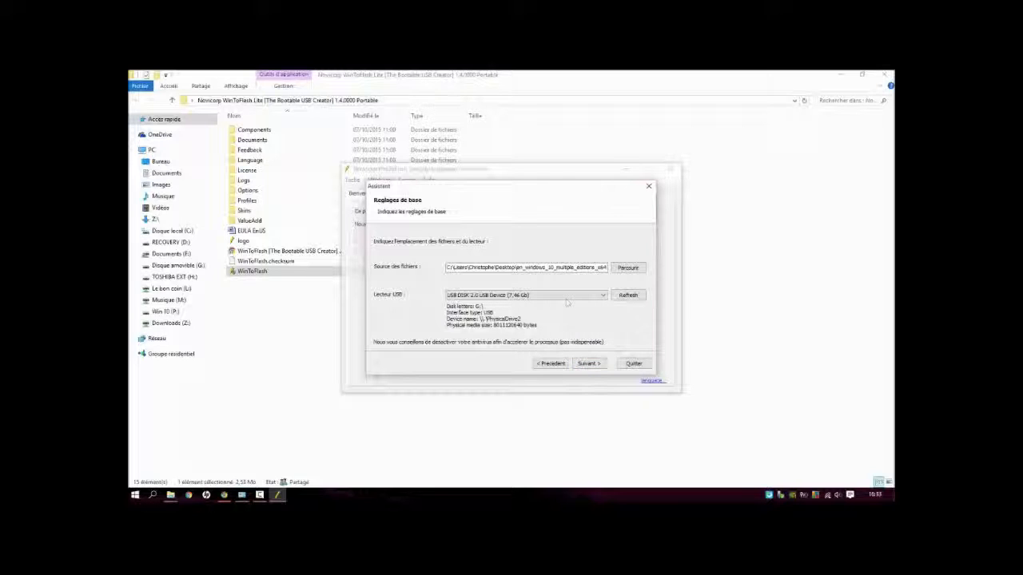
pyautogui.click(565, 297)
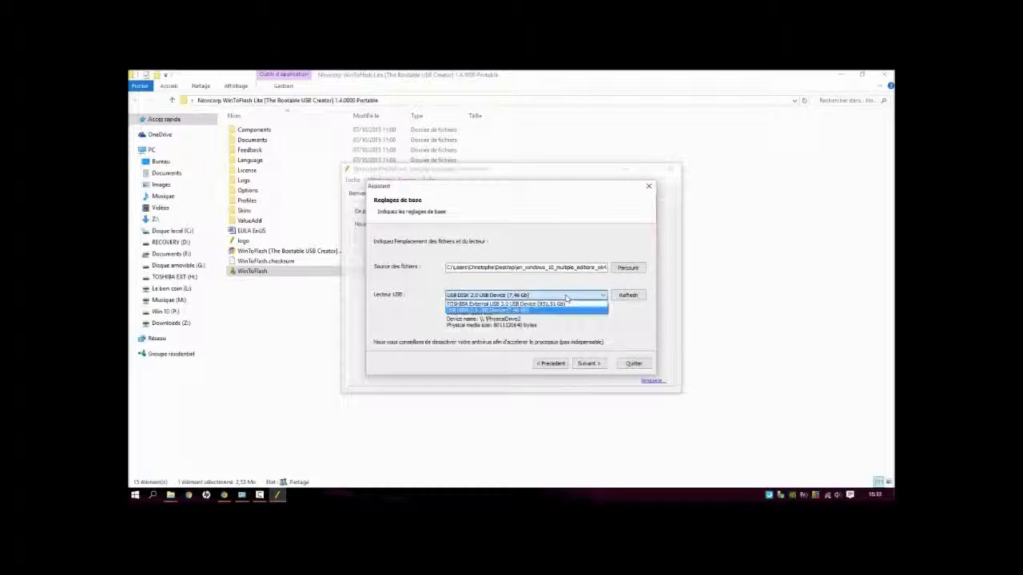
pyautogui.click(512, 310)
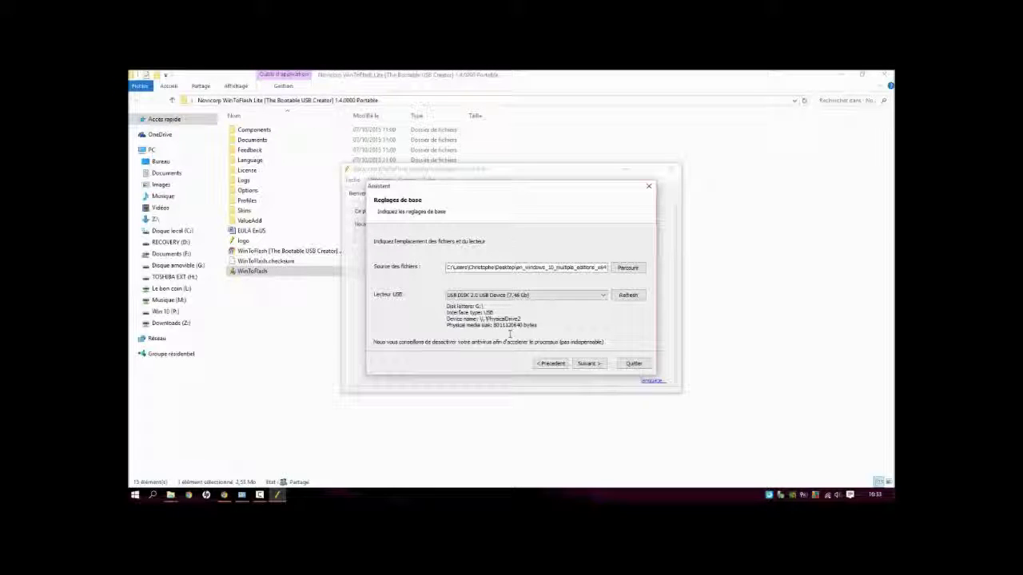
# Step: Try to create the bootable USB key with these settings and quit the assistant
pyautogui.click(584, 364)
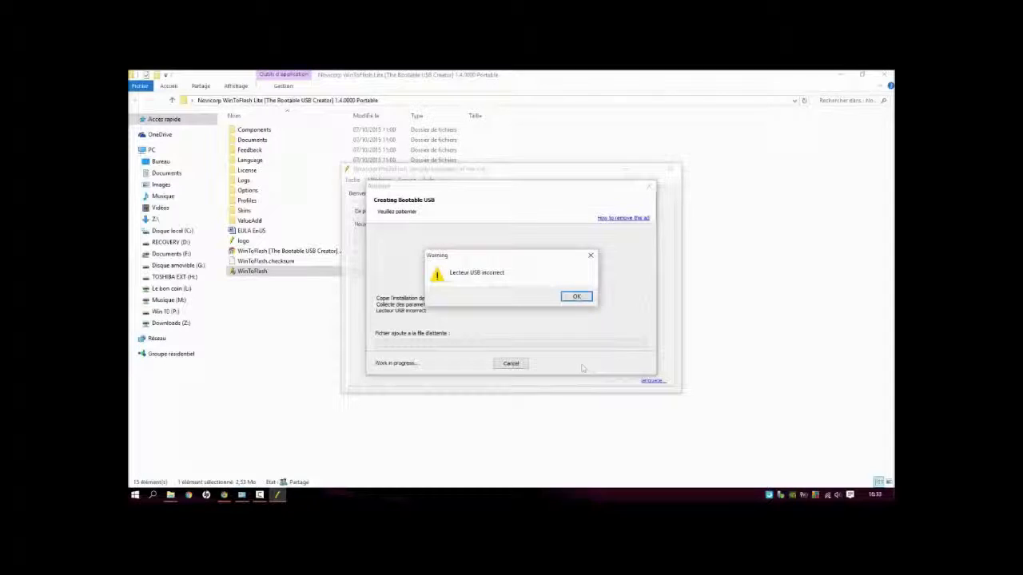
pyautogui.click(570, 299)
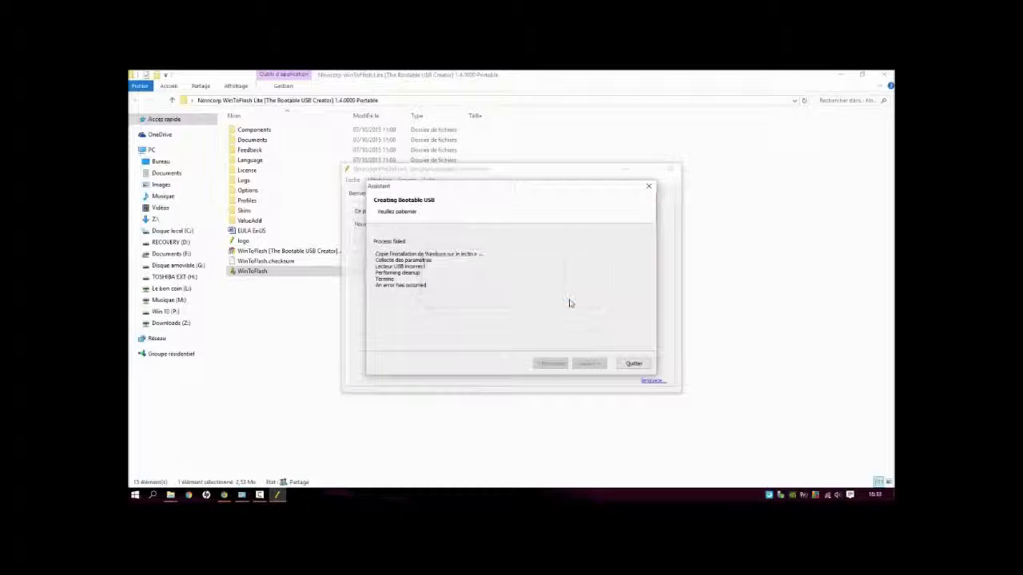
pyautogui.click(633, 364)
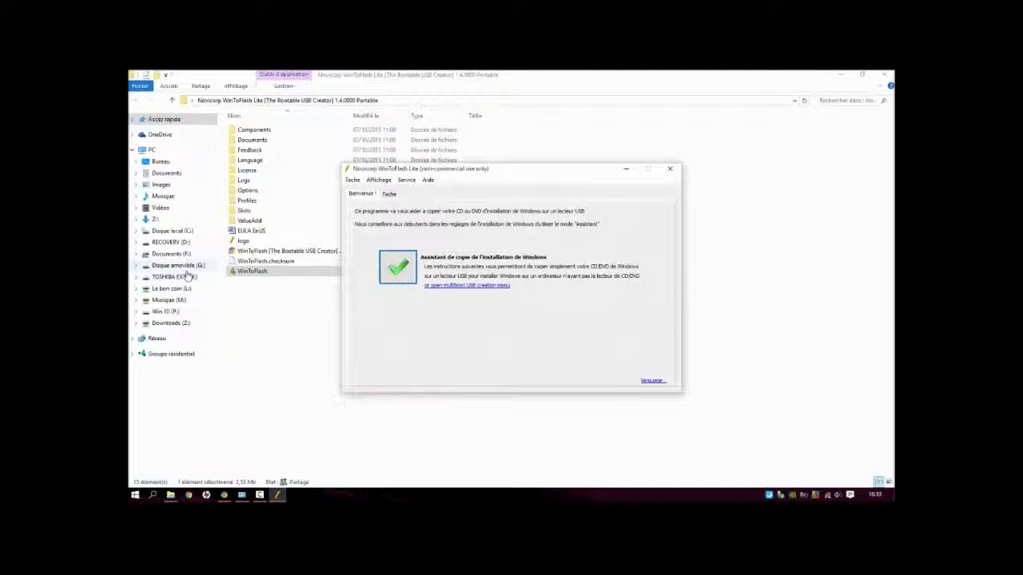
# Step: Quick-format the removable disk G: as FAT32 with the default 4096-byte allocation unit size, and close the format dialog
pyautogui.click(183, 265)
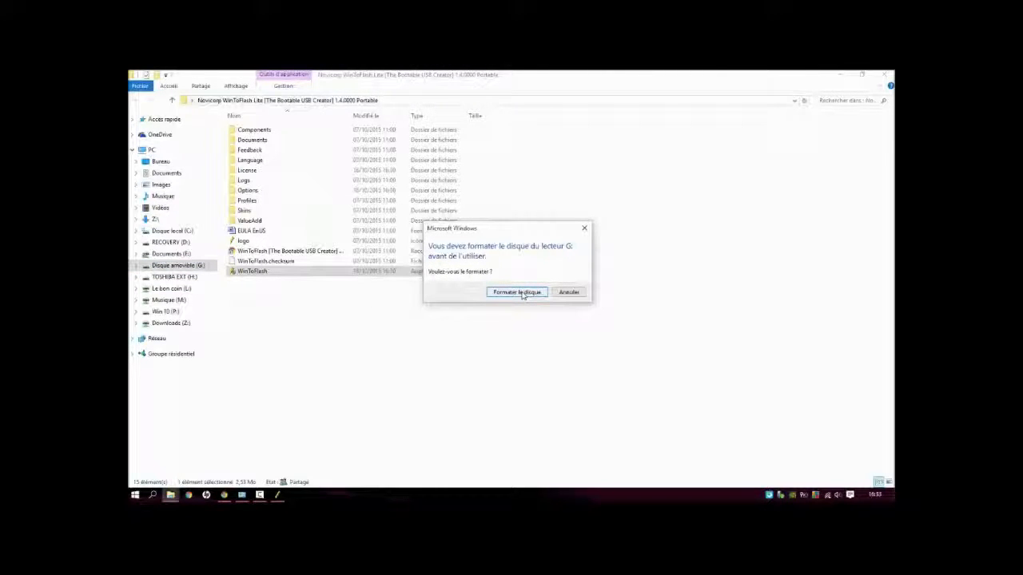
pyautogui.click(520, 293)
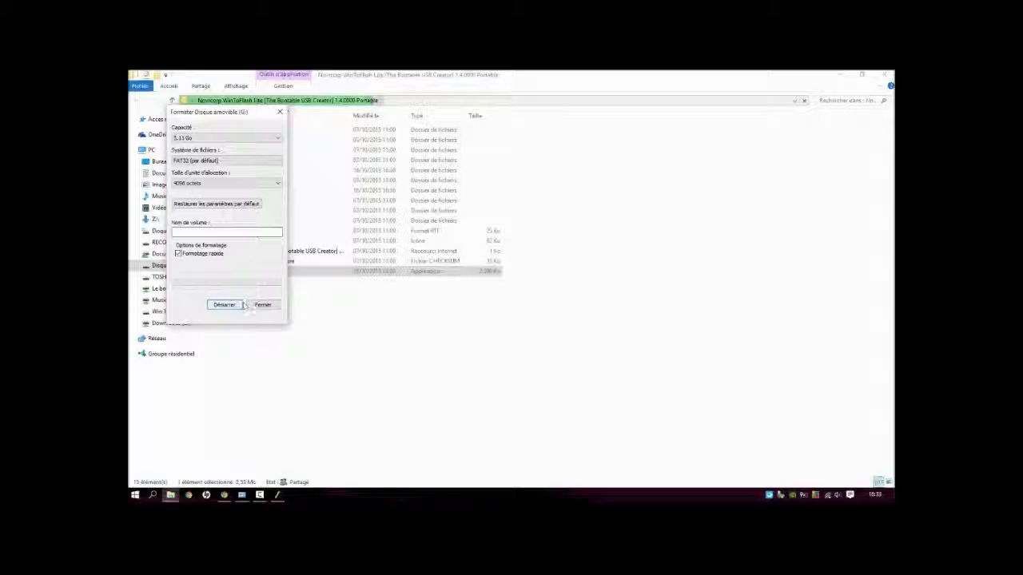
pyautogui.click(238, 305)
pyautogui.press('Return')
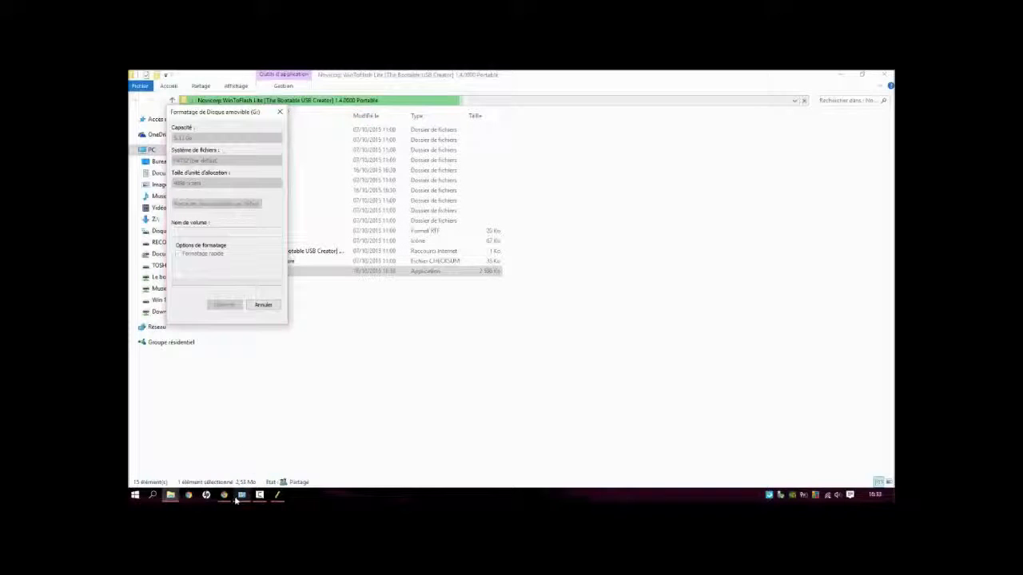
pyautogui.moveTo(235, 499)
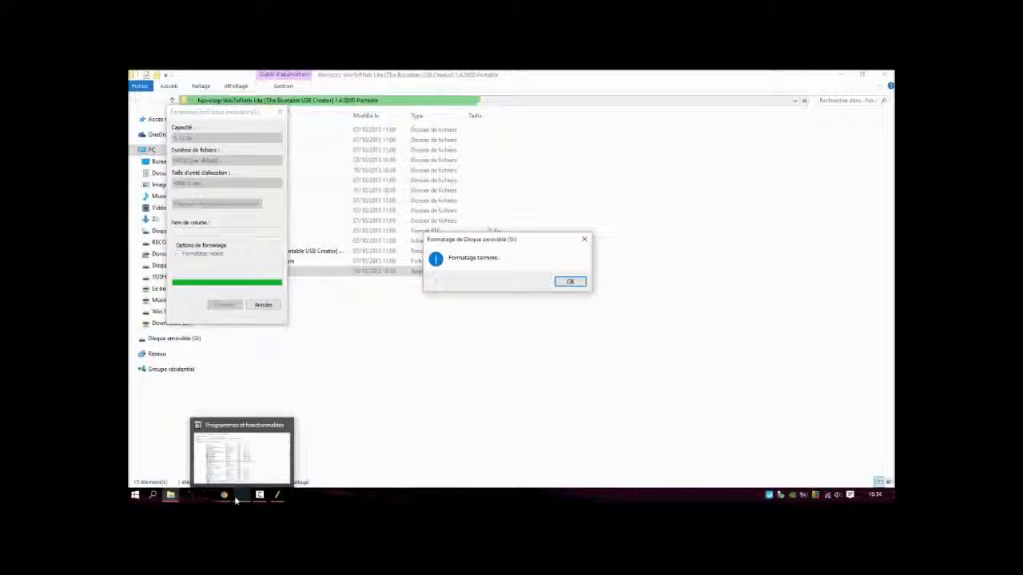
pyautogui.click(570, 282)
pyautogui.click(280, 111)
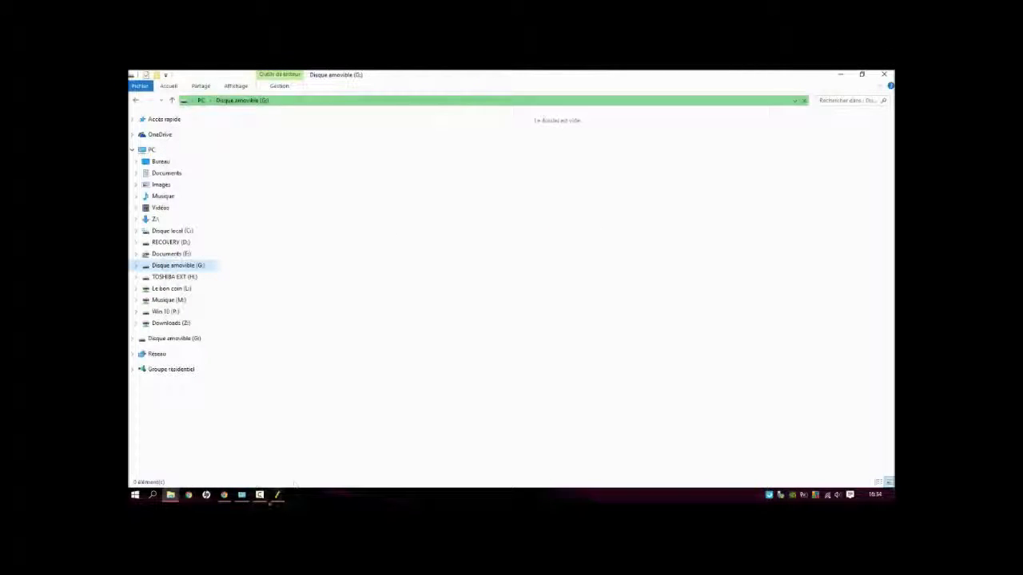
# Step: Return to WinToFlash, start the Windows installation copy assistant and choose an ISO image or archive as the file source
pyautogui.click(277, 496)
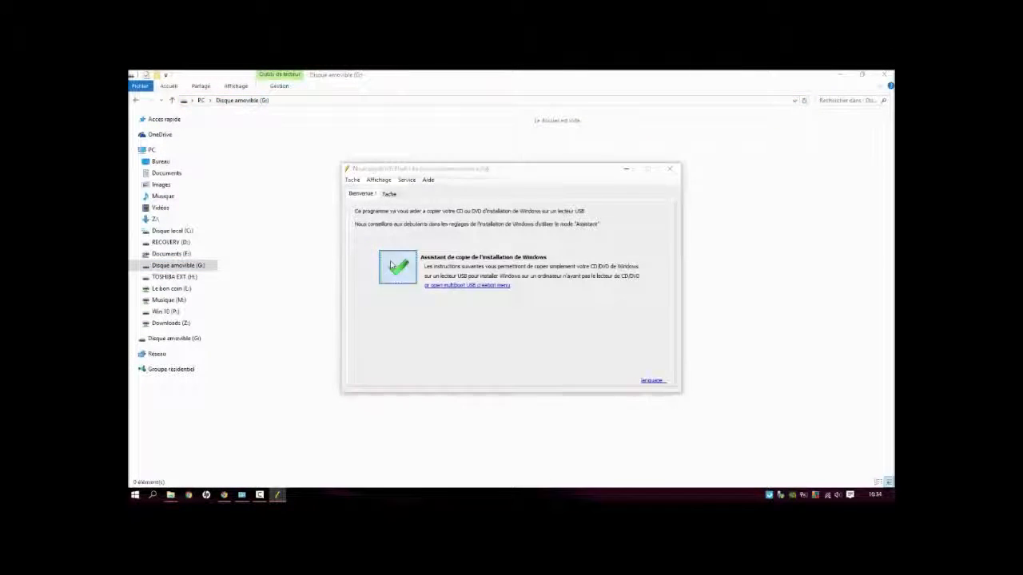
pyautogui.click(397, 267)
pyautogui.click(588, 362)
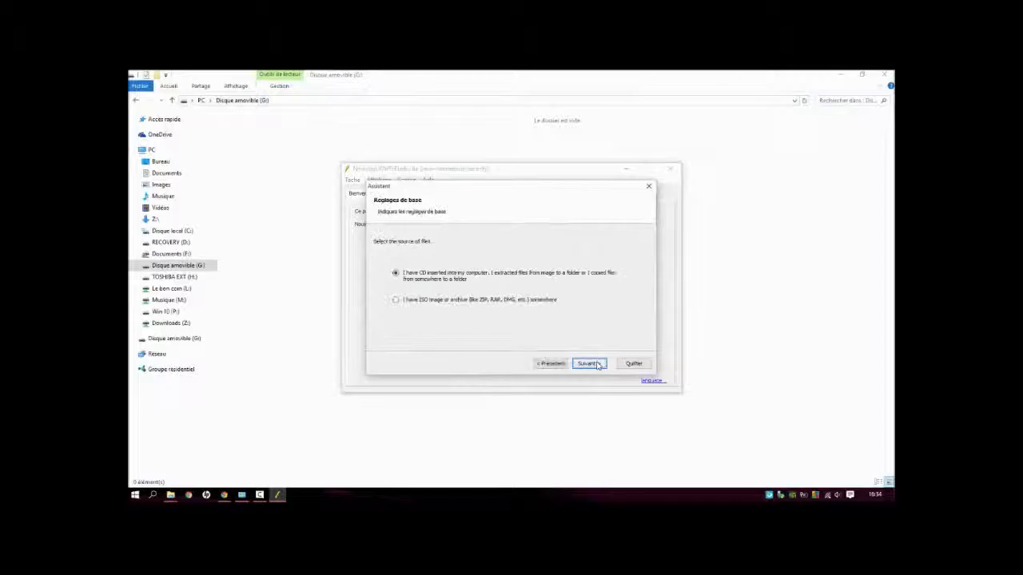
pyautogui.click(483, 301)
pyautogui.click(588, 364)
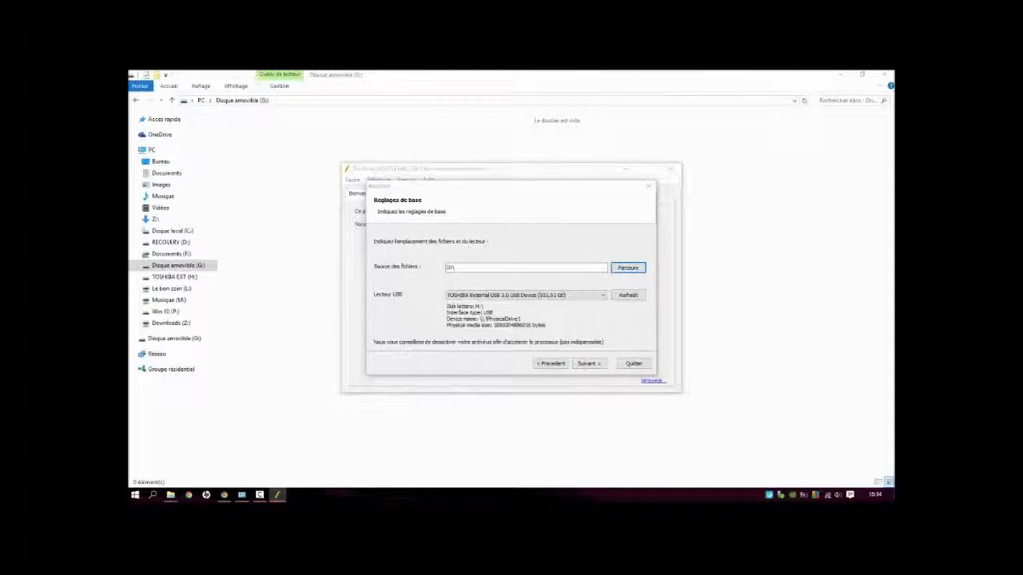
# Step: Set the source file to en_windows_10_multiple_editions_x64_dvd_6846432 from Bureau
pyautogui.click(627, 268)
pyautogui.click(457, 313)
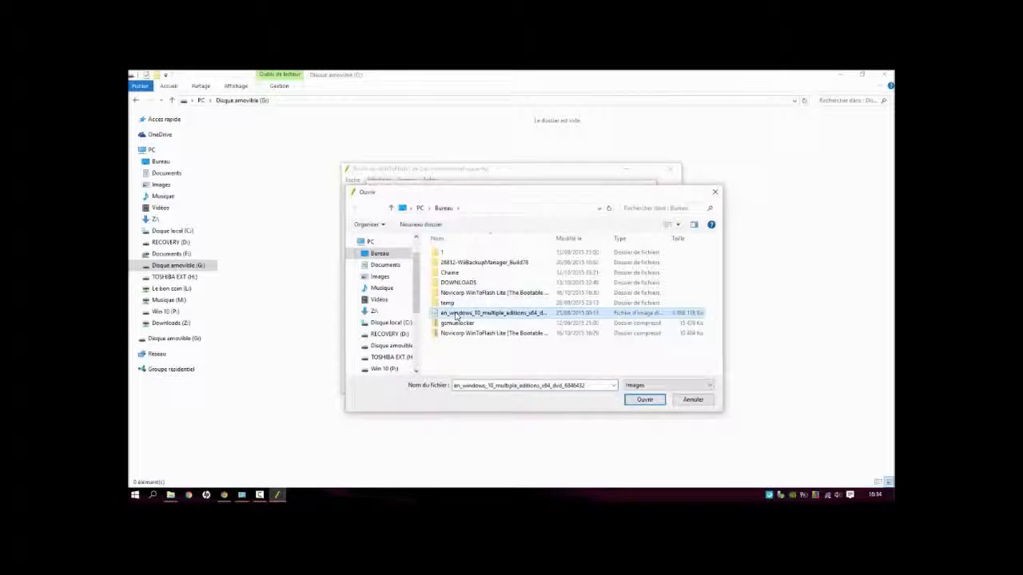
pyautogui.doubleClick(457, 313)
# Step: Choose USB DISK 2.0 USB Device (7,46 Gb) as the target drive and start creating the bootable key, accepting the licence terms
pyautogui.click(582, 296)
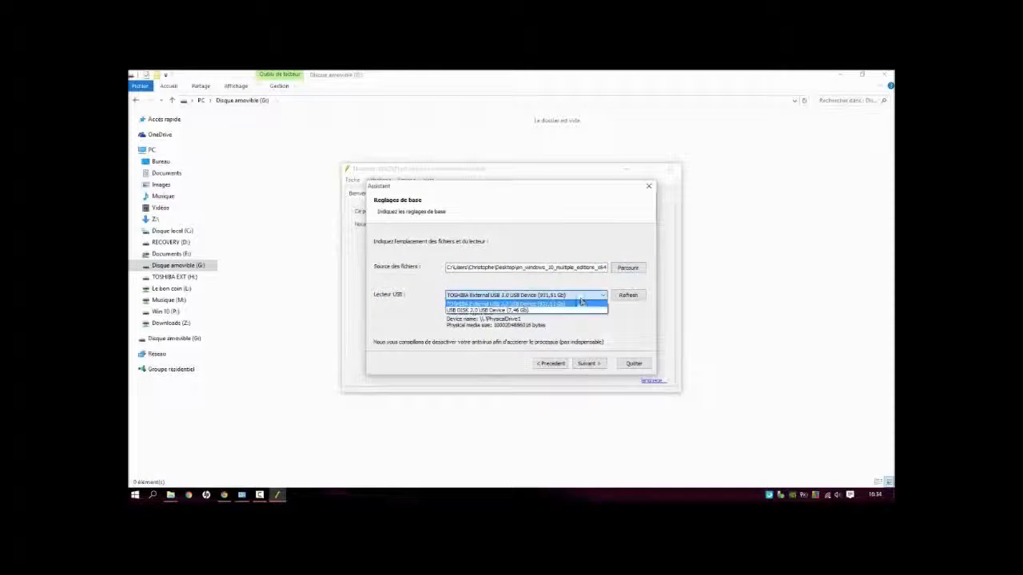
pyautogui.click(552, 310)
pyautogui.click(588, 363)
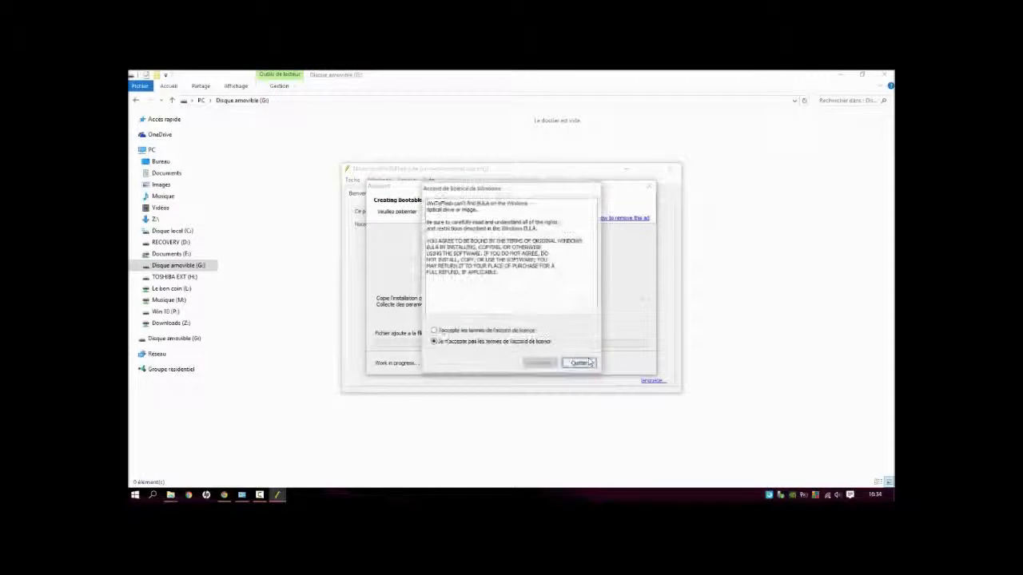
pyautogui.click(501, 331)
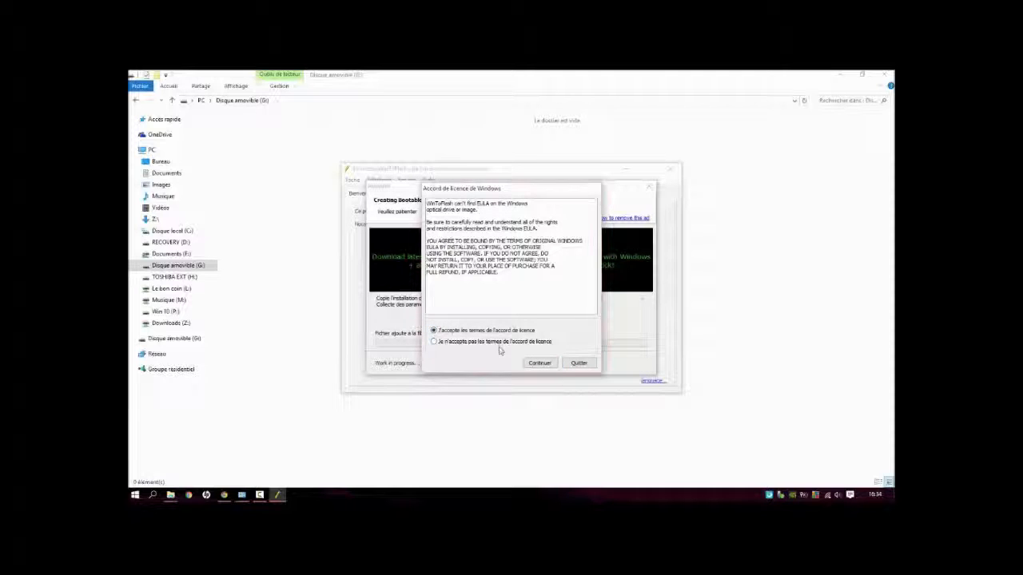
pyautogui.click(540, 364)
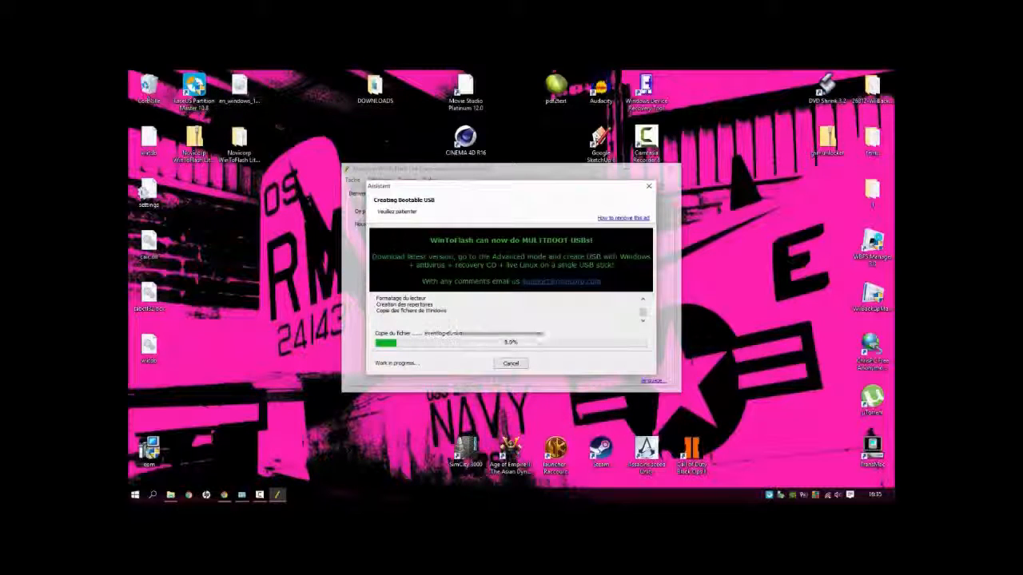
# Step: Switch to EaseUS Partition Master, open its partition manager and examine the C: and RECOVERY partitions of Disque 1
pyautogui.doubleClick(206, 106)
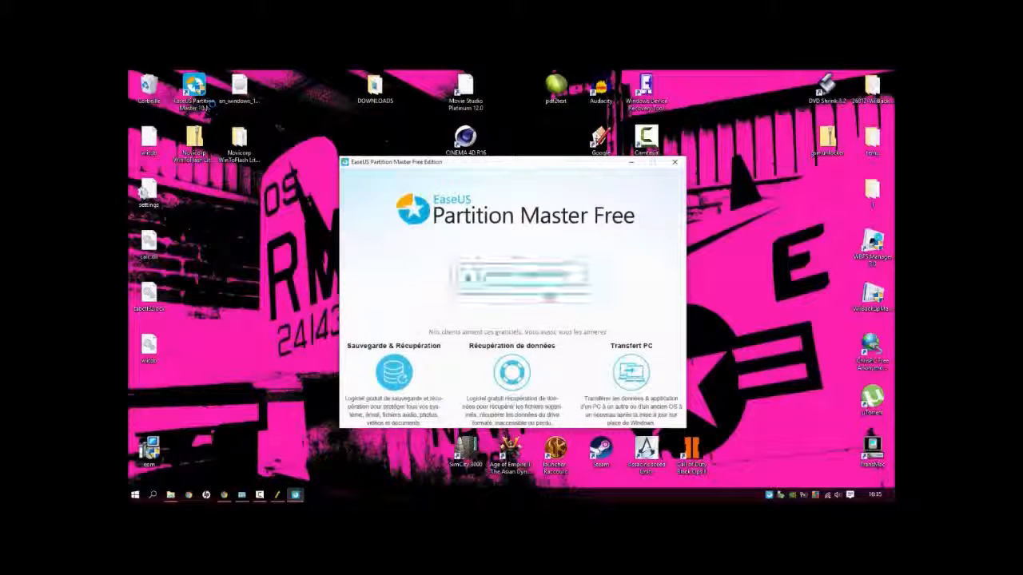
pyautogui.click(532, 290)
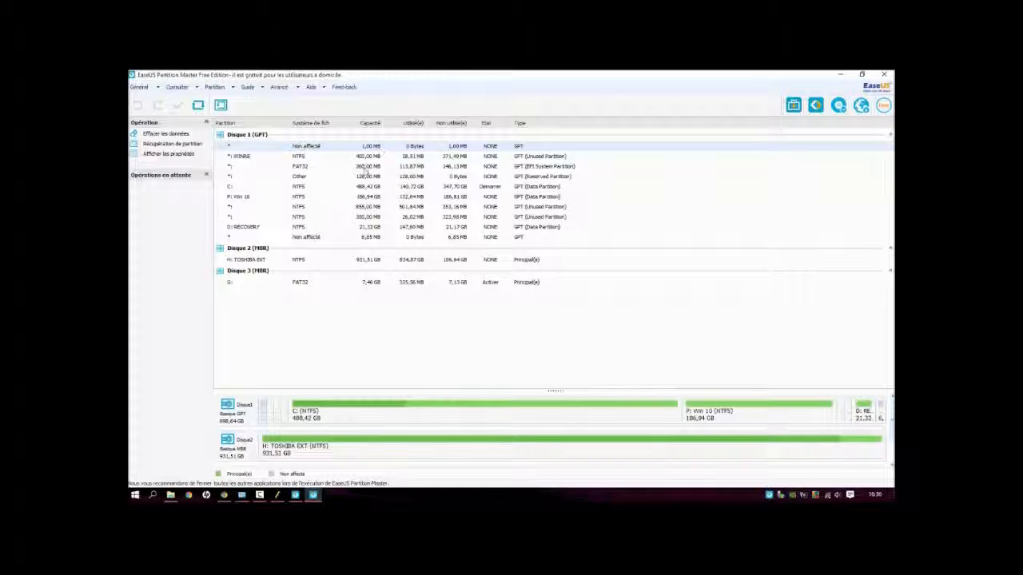
pyautogui.click(367, 188)
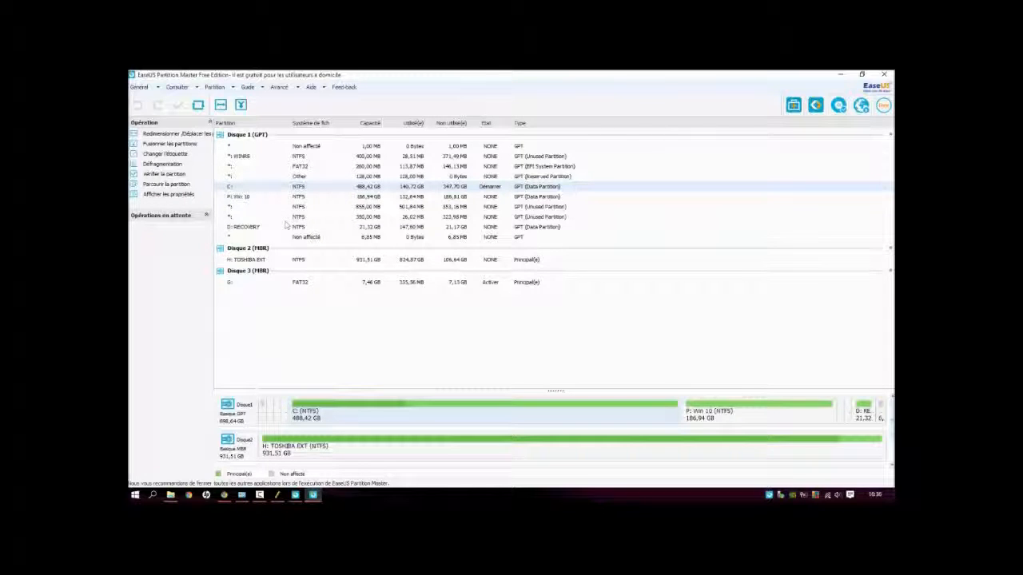
pyautogui.click(372, 229)
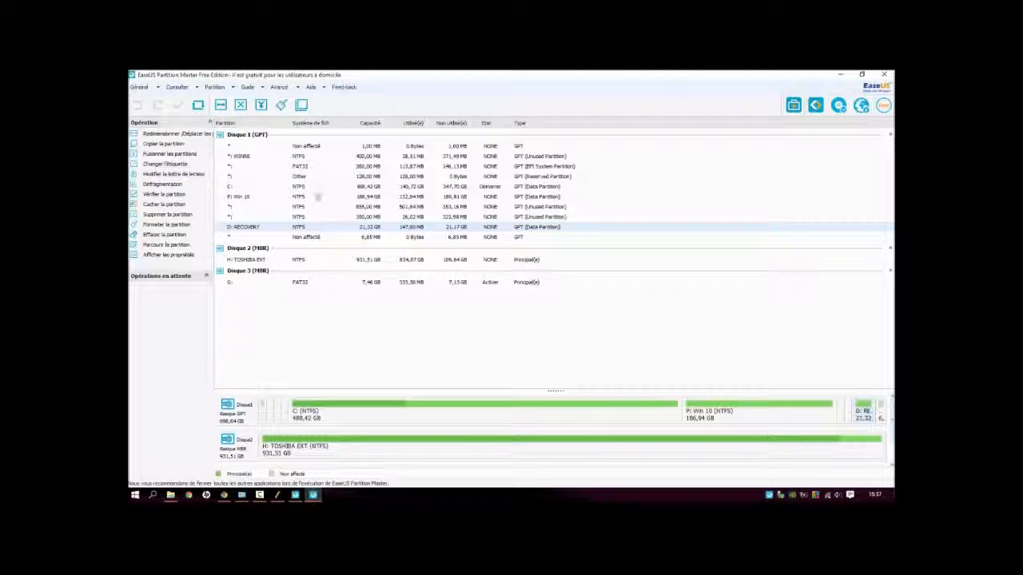
# Step: Resize the P: Win 10 partition to 91431 MB, leaving 100000 MB of unallocated space after it
pyautogui.click(238, 199)
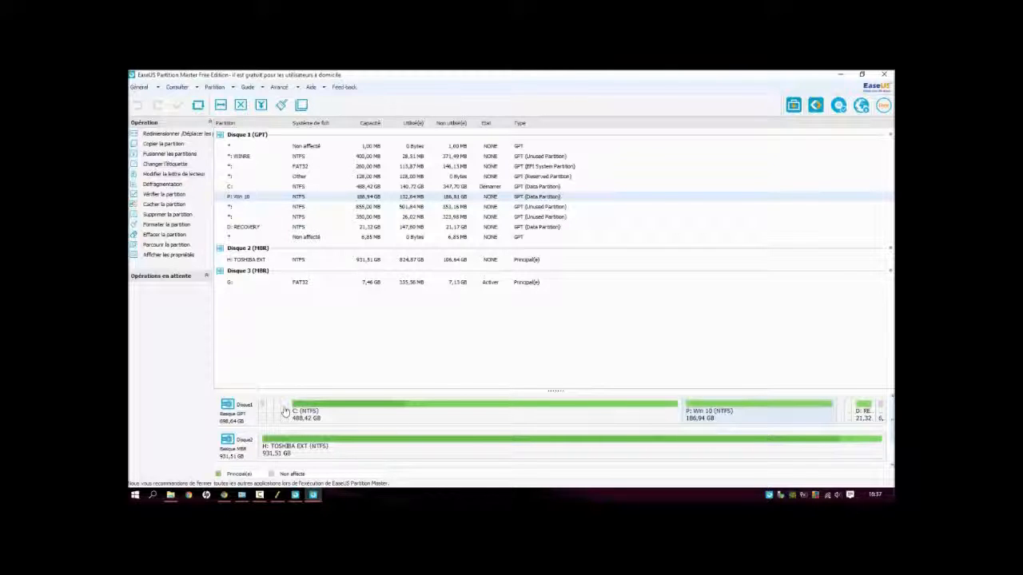
pyautogui.rightClick(365, 201)
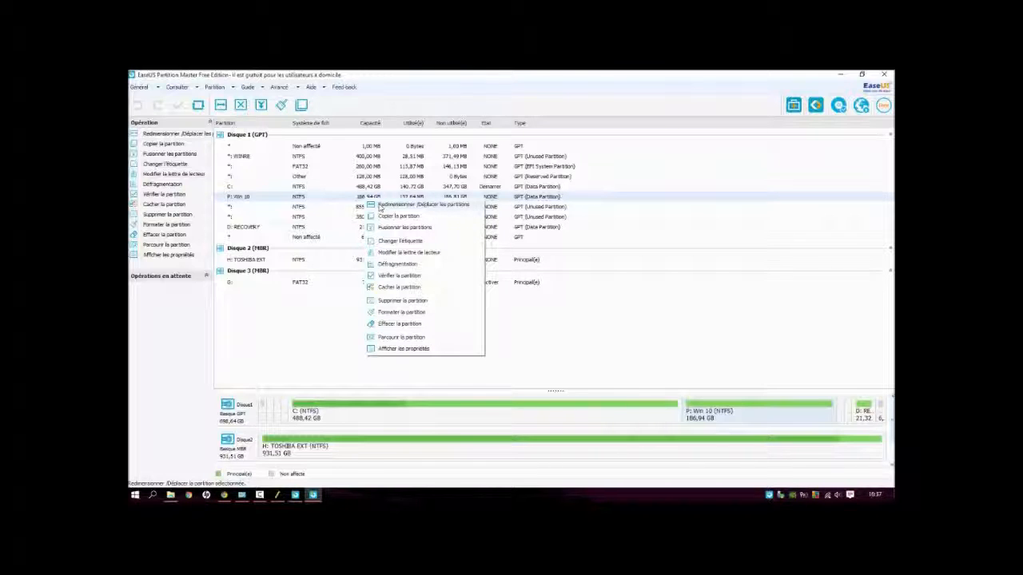
pyautogui.click(380, 208)
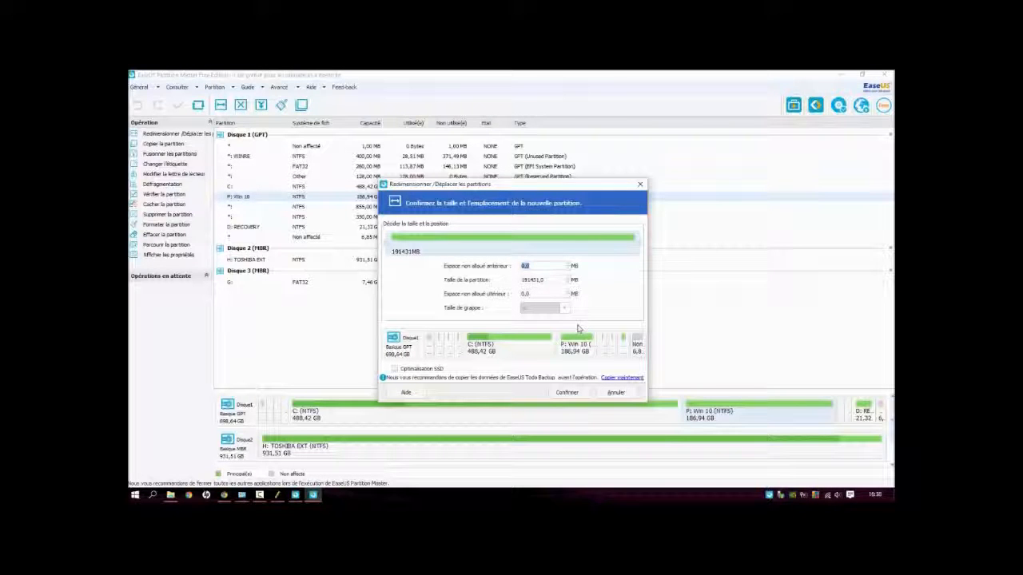
pyautogui.press('BackSpace')
pyautogui.click(537, 294)
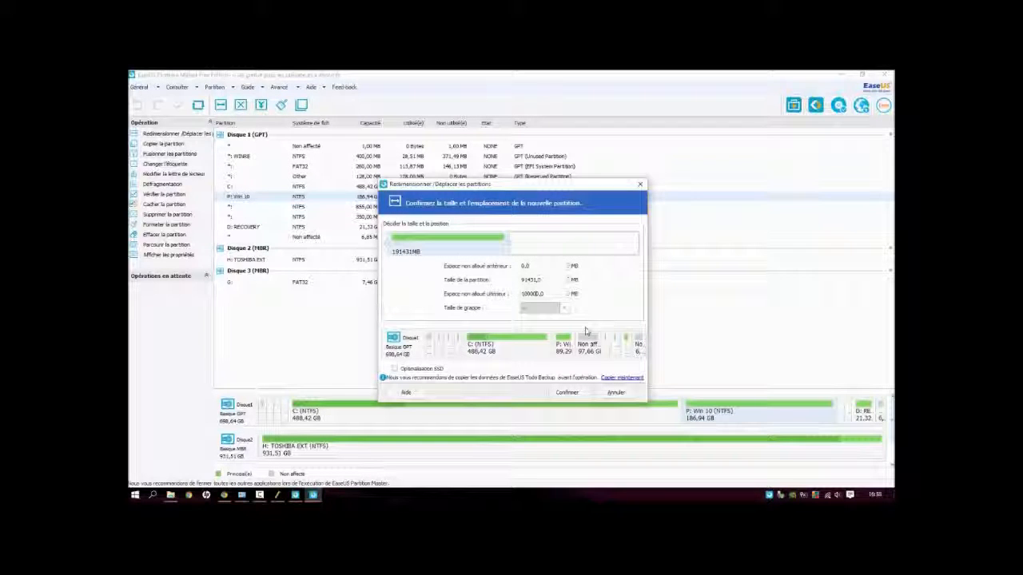
pyautogui.click(573, 397)
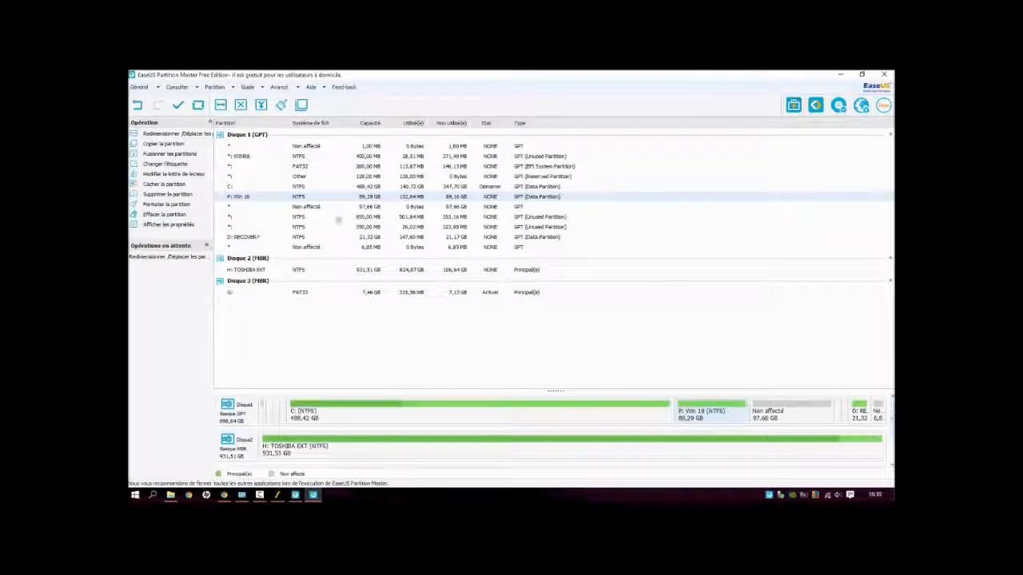
# Step: Create a 100000 MB NTFS partition labelled W10 with drive letter F: in the unallocated space following P: Win 10
pyautogui.click(294, 208)
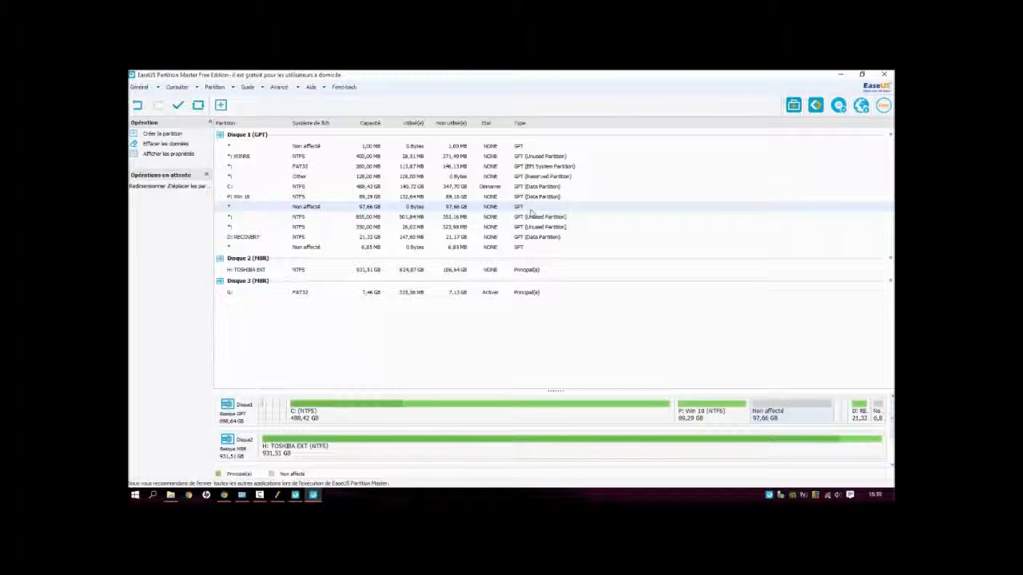
pyautogui.click(267, 197)
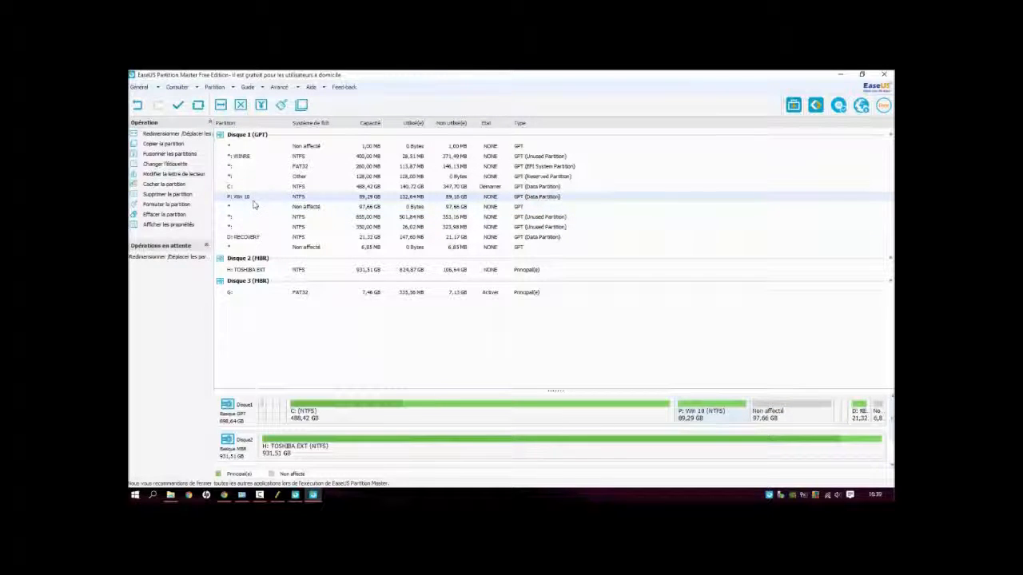
pyautogui.rightClick(317, 206)
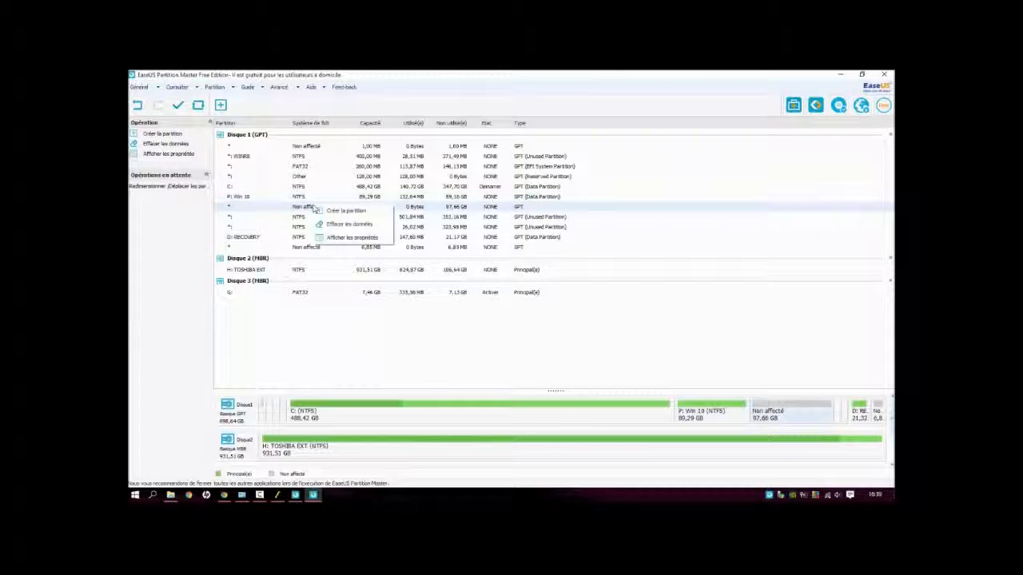
pyautogui.click(338, 338)
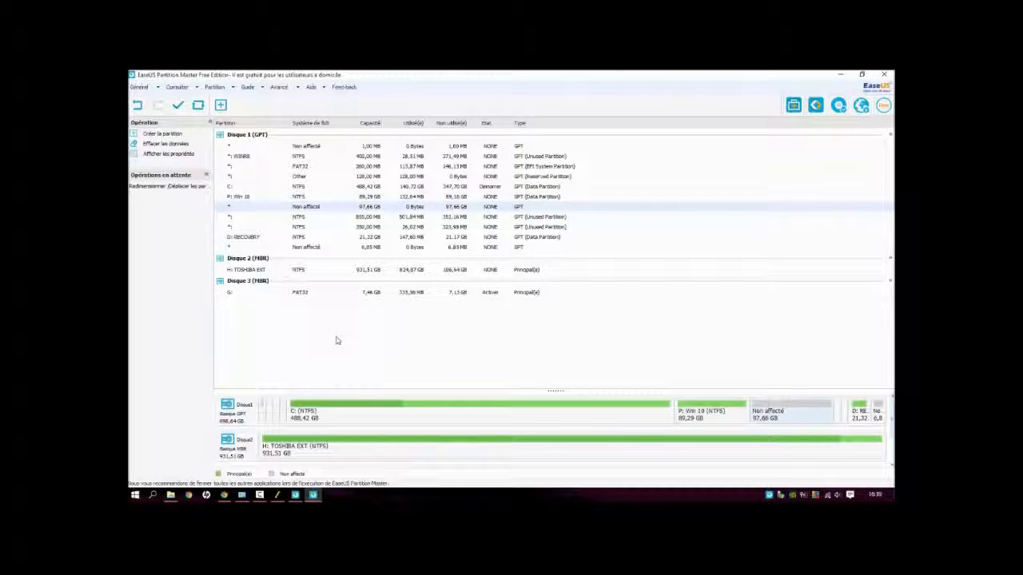
pyautogui.rightClick(300, 209)
pyautogui.click(314, 213)
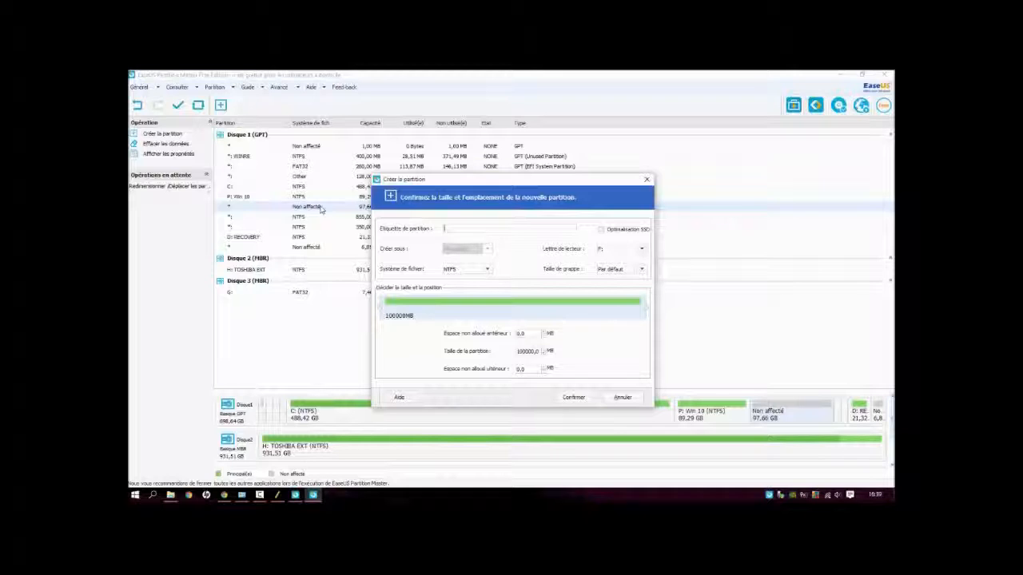
pyautogui.write('M')
pyautogui.press('BackSpace')
pyautogui.write('W10')
pyautogui.click(572, 397)
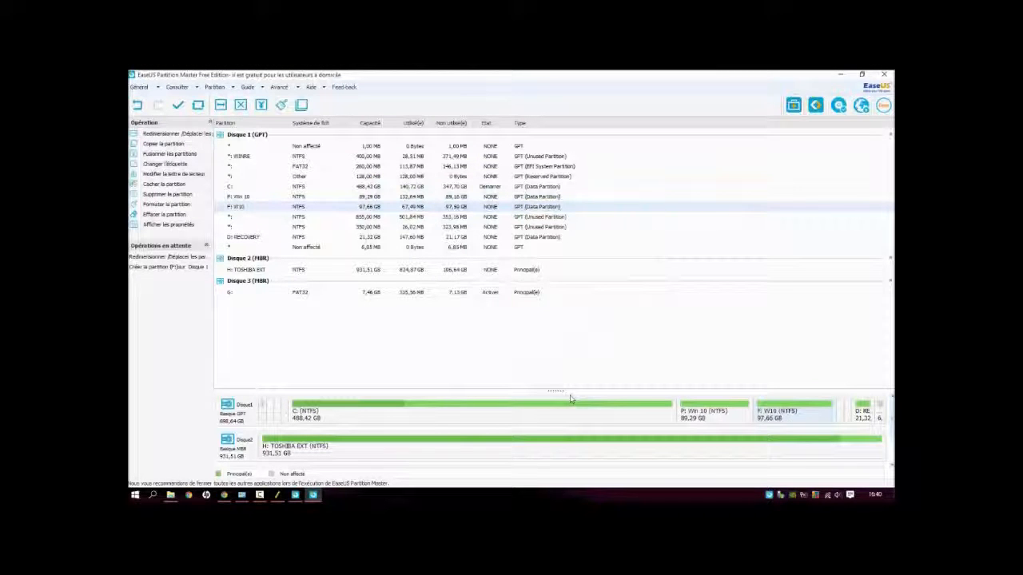
pyautogui.click(282, 497)
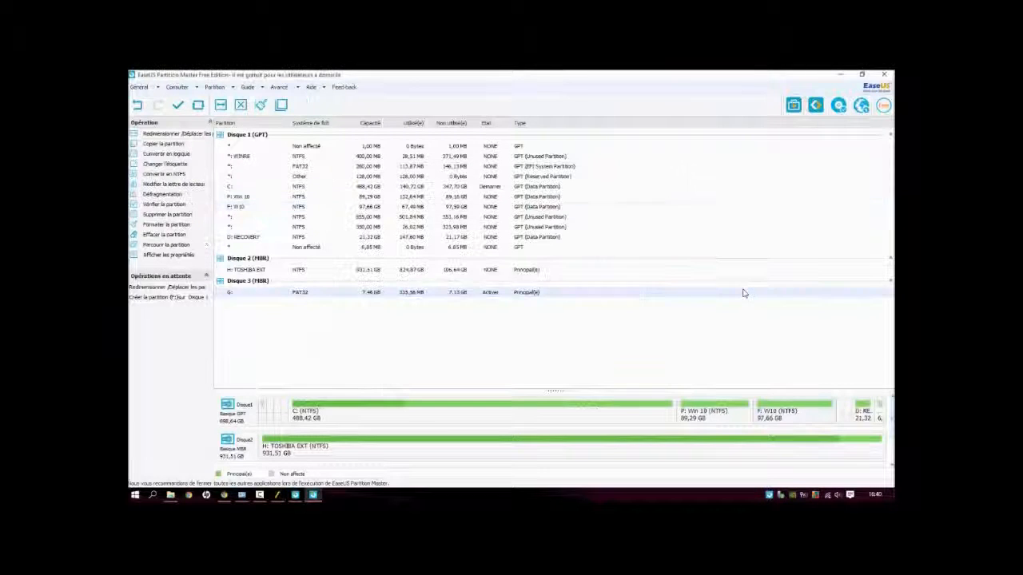
pyautogui.click(277, 208)
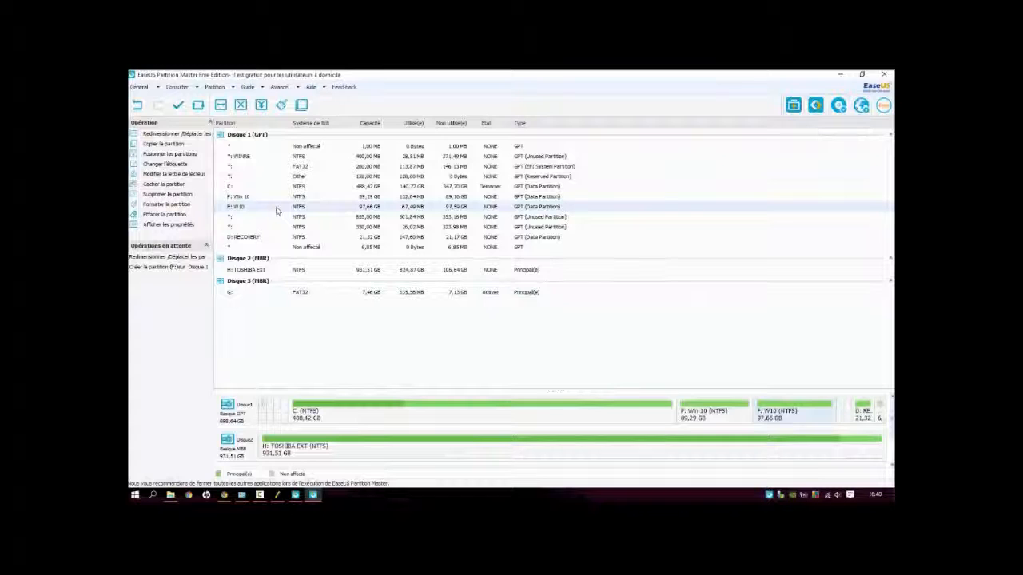
pyautogui.rightClick(277, 209)
pyautogui.click(601, 365)
pyautogui.click(356, 331)
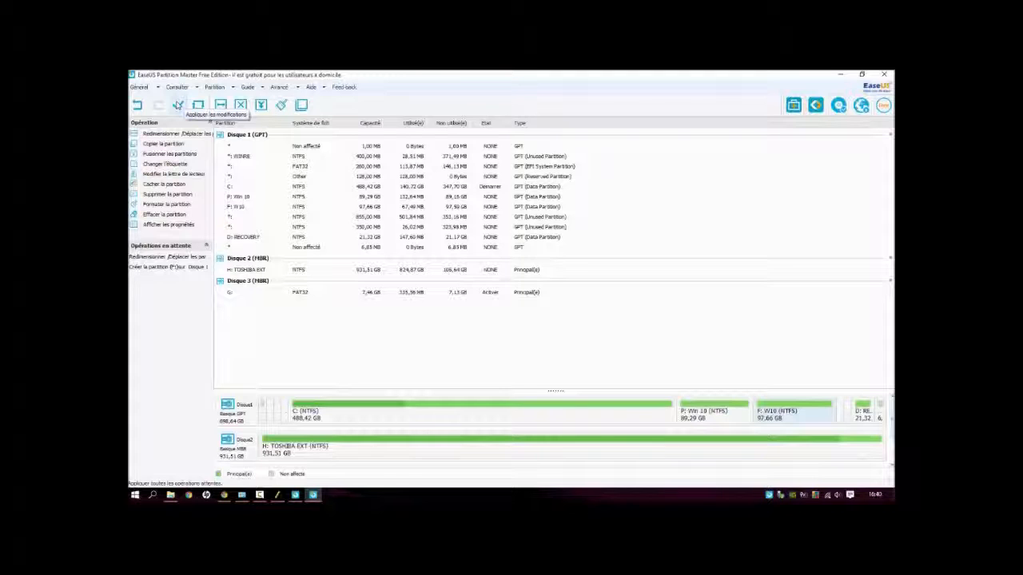
# Step: Apply the pending resize and create-partition operations and close the completion message
pyautogui.click(179, 105)
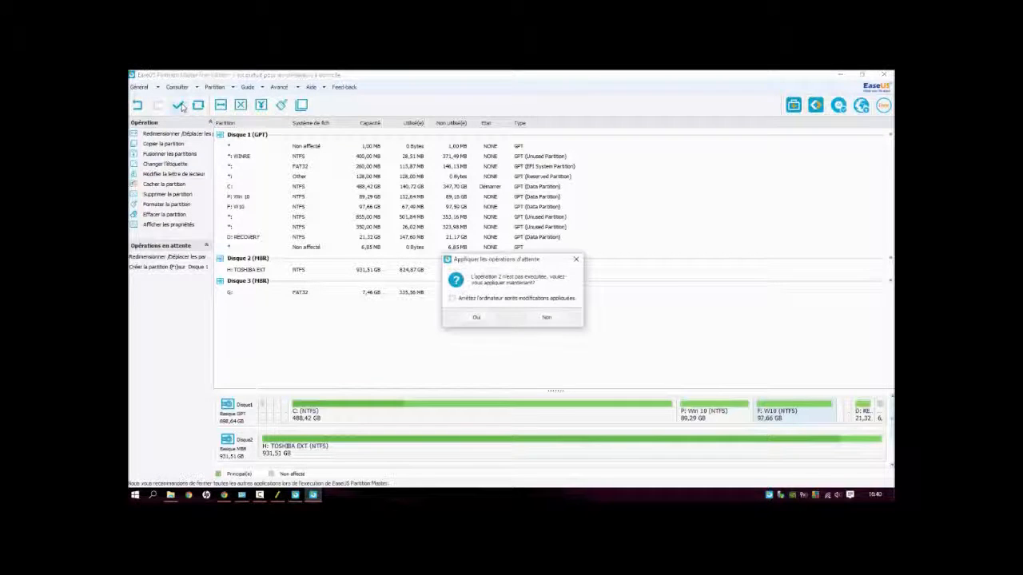
pyautogui.click(490, 320)
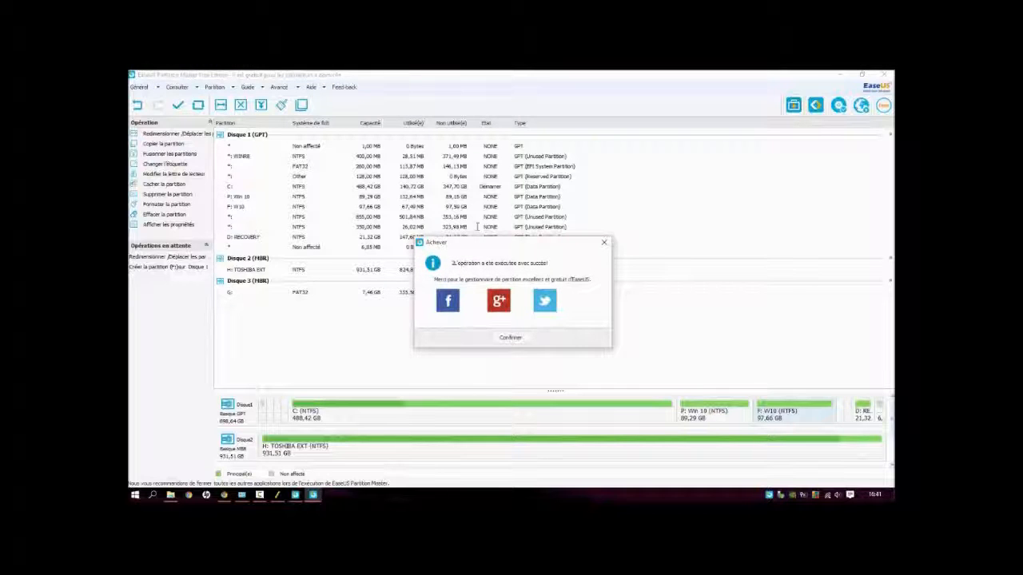
pyautogui.click(604, 242)
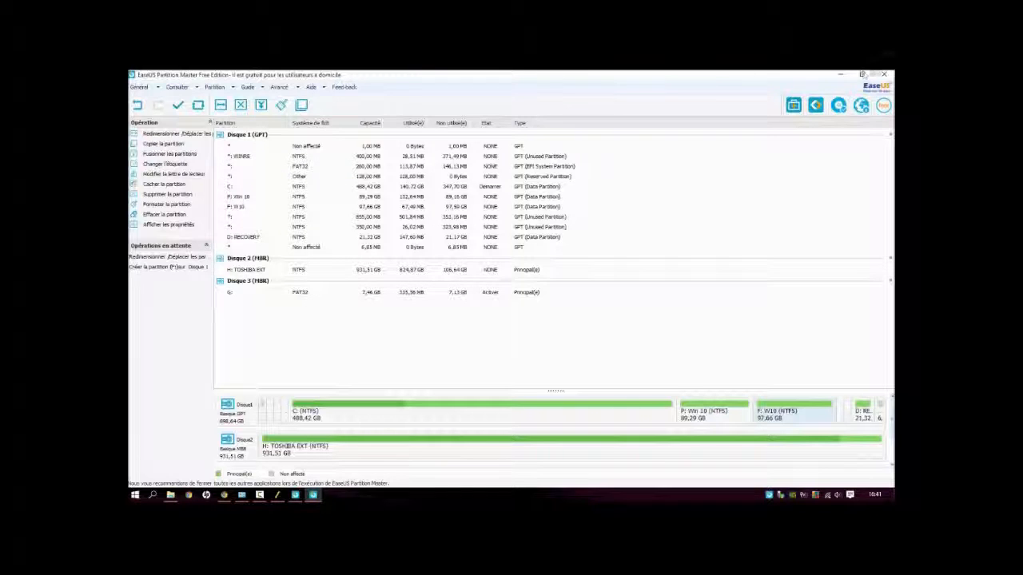
pyautogui.moveTo(281, 497)
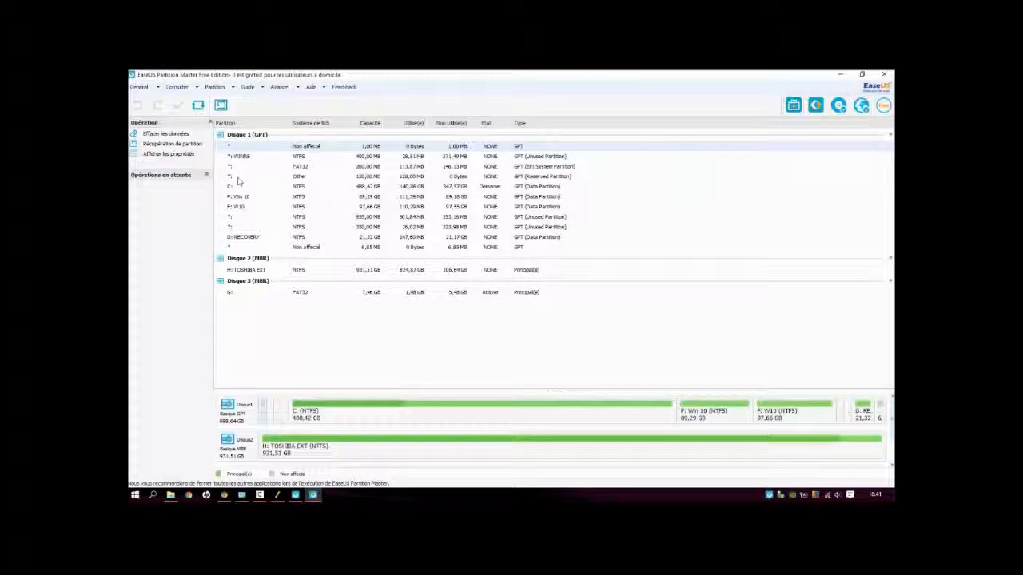
# Step: Examine the D: RECOVERY, C: and F: W10 partitions of Disque 1 in the partition list
pyautogui.click(240, 238)
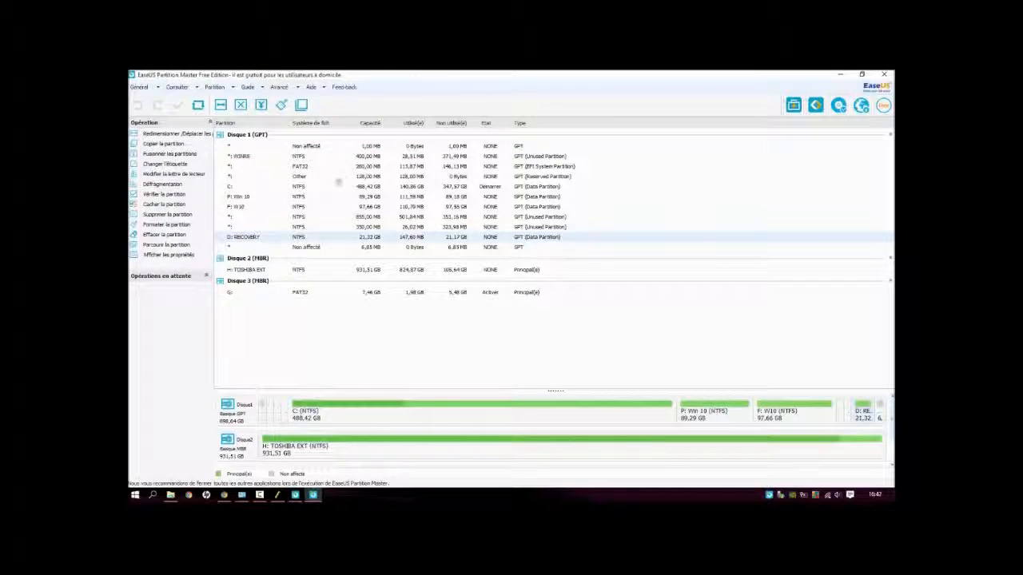
pyautogui.click(380, 188)
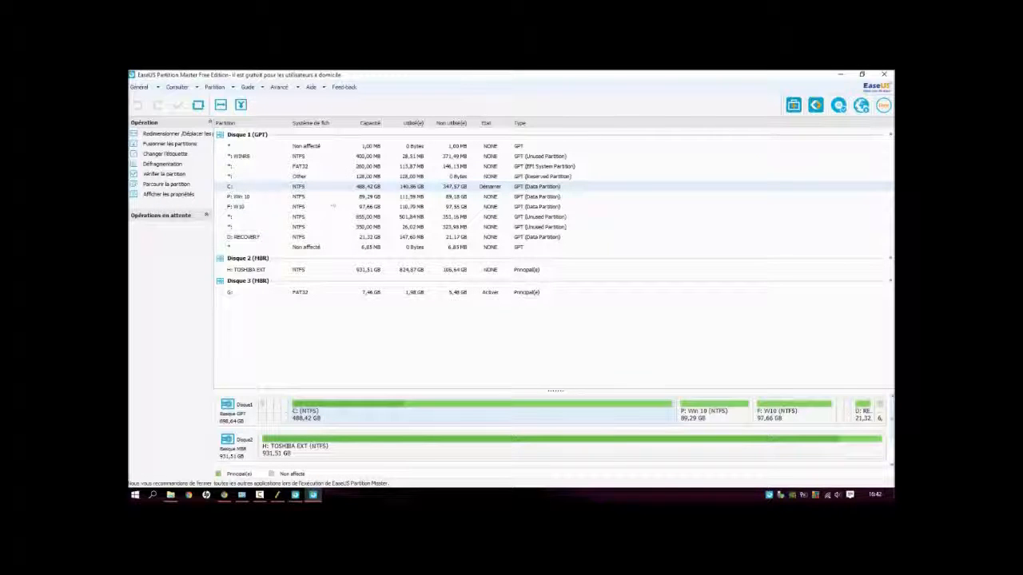
pyautogui.click(370, 207)
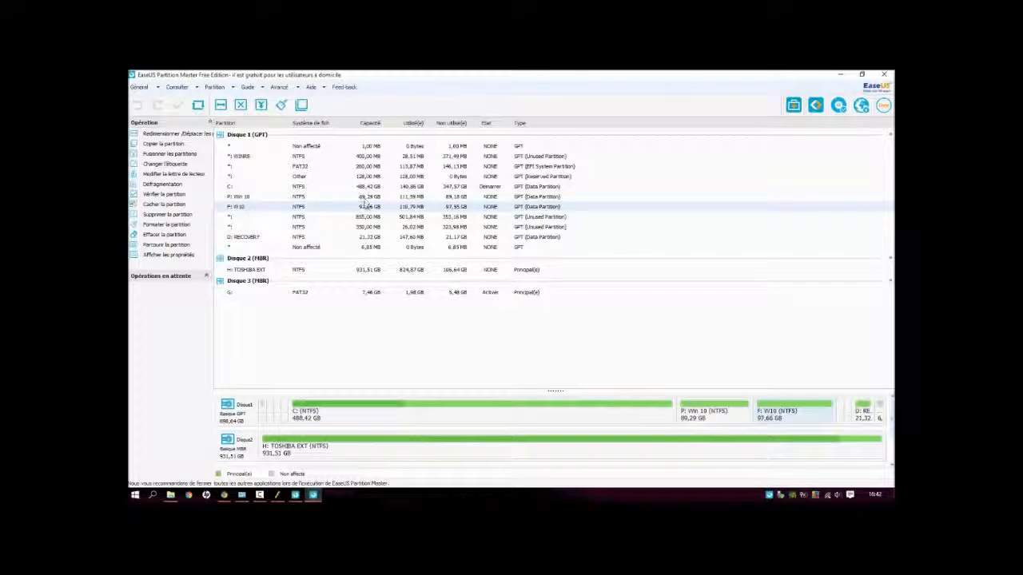
pyautogui.click(316, 238)
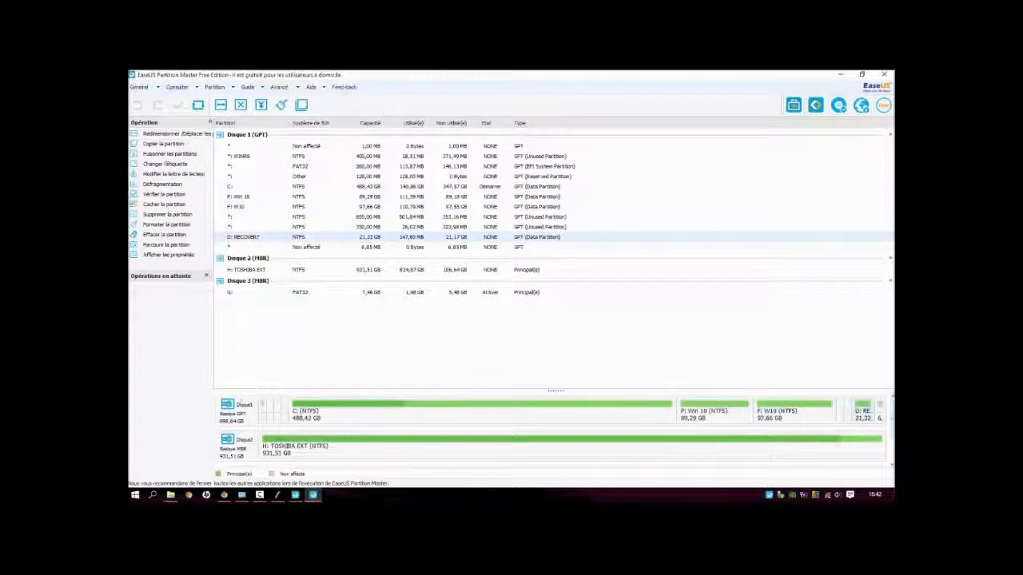
# Step: Switch to File Explorer, refresh the PC drive list, look for the new W10 partition and close the window
pyautogui.click(170, 495)
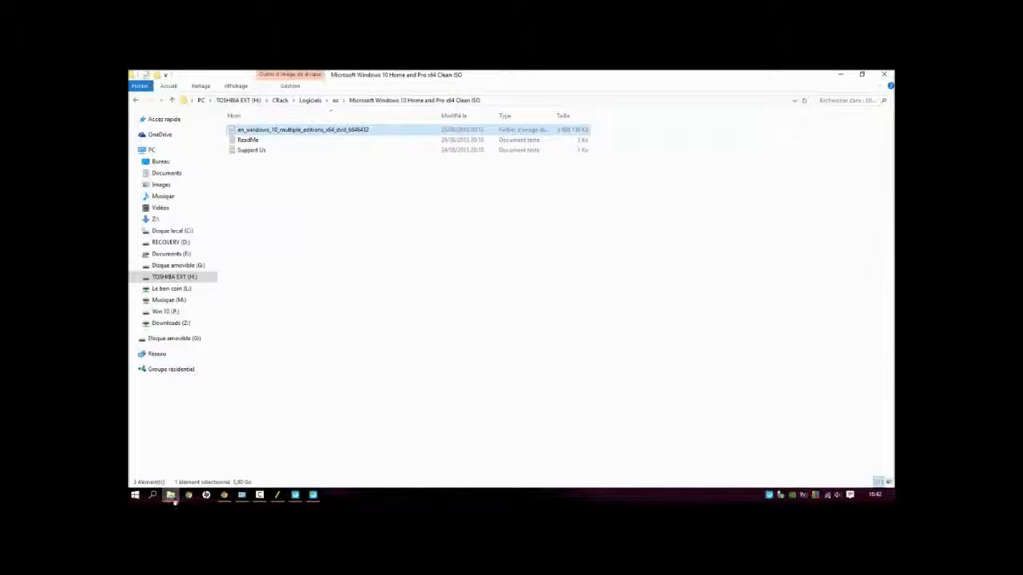
pyautogui.click(151, 150)
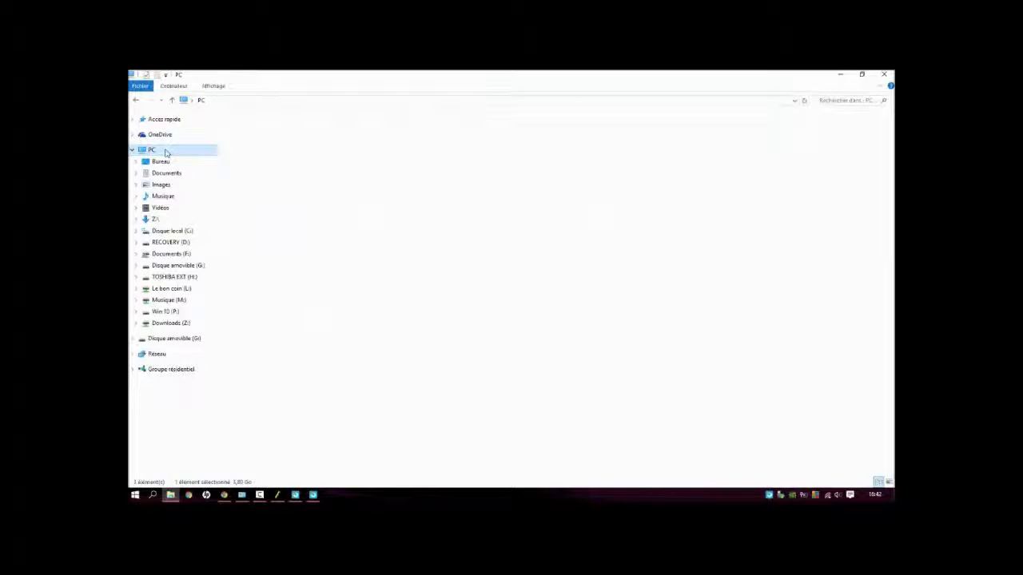
pyautogui.scroll(-1, 360, 296)
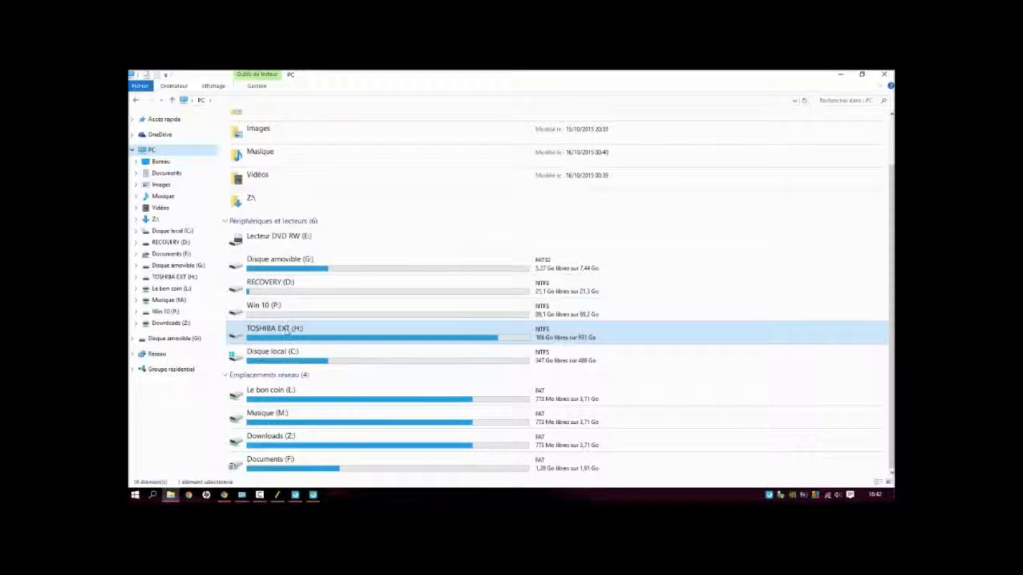
pyautogui.rightClick(806, 243)
pyautogui.click(802, 284)
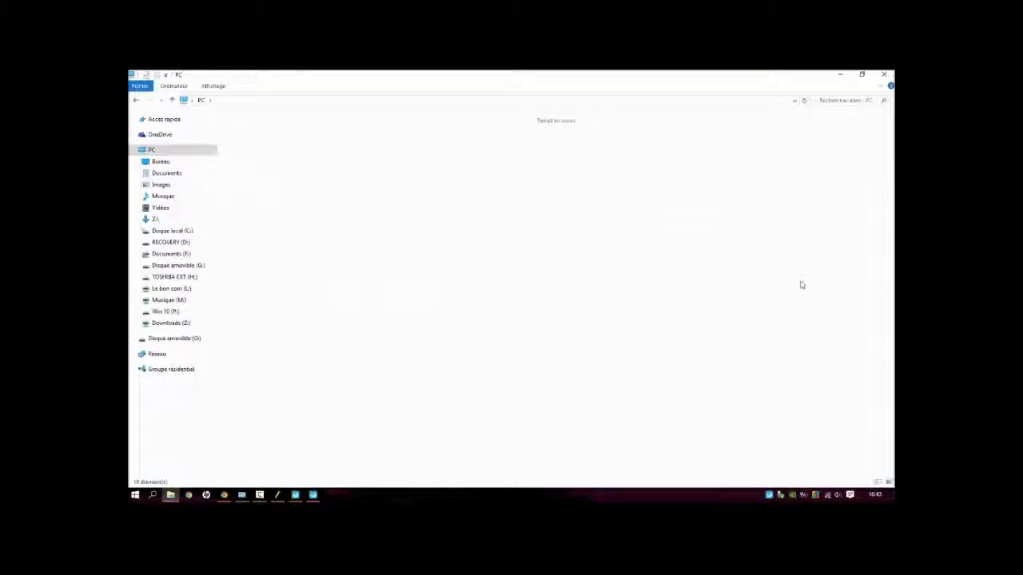
pyautogui.scroll(-2, 801, 285)
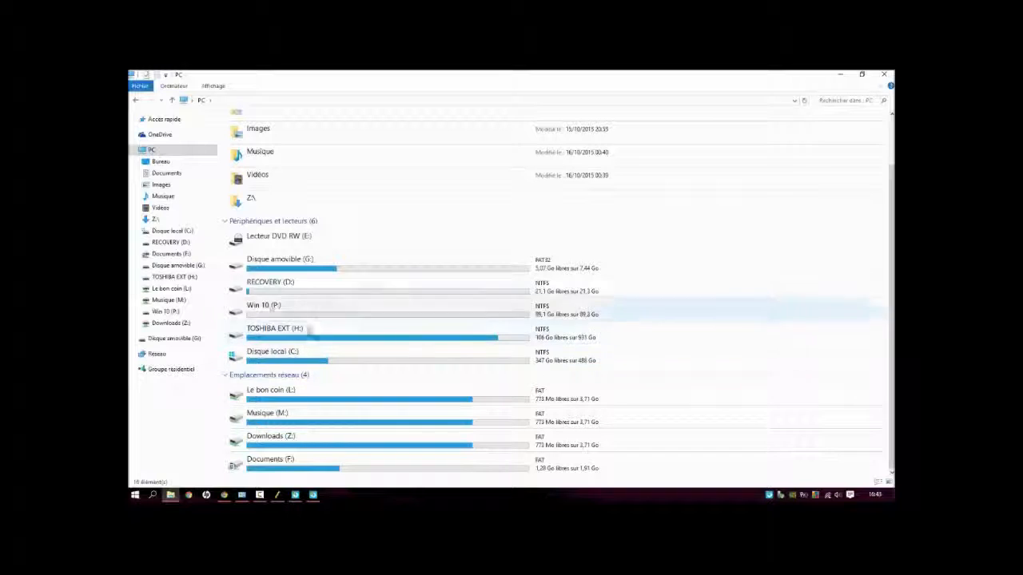
pyautogui.click(884, 75)
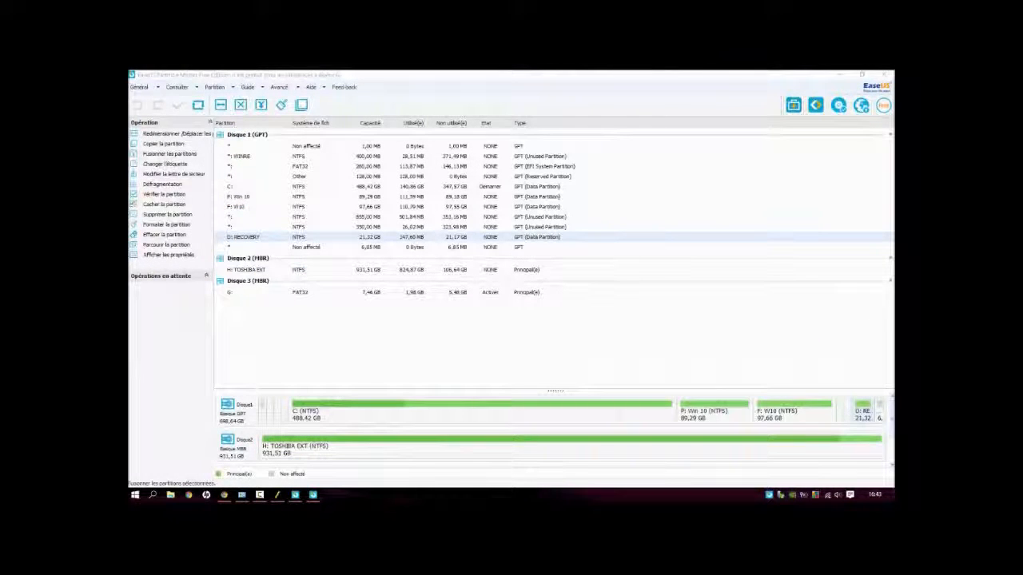
# Step: Close the EaseUS Partition Master partition manager and its launcher window
pyautogui.click(887, 74)
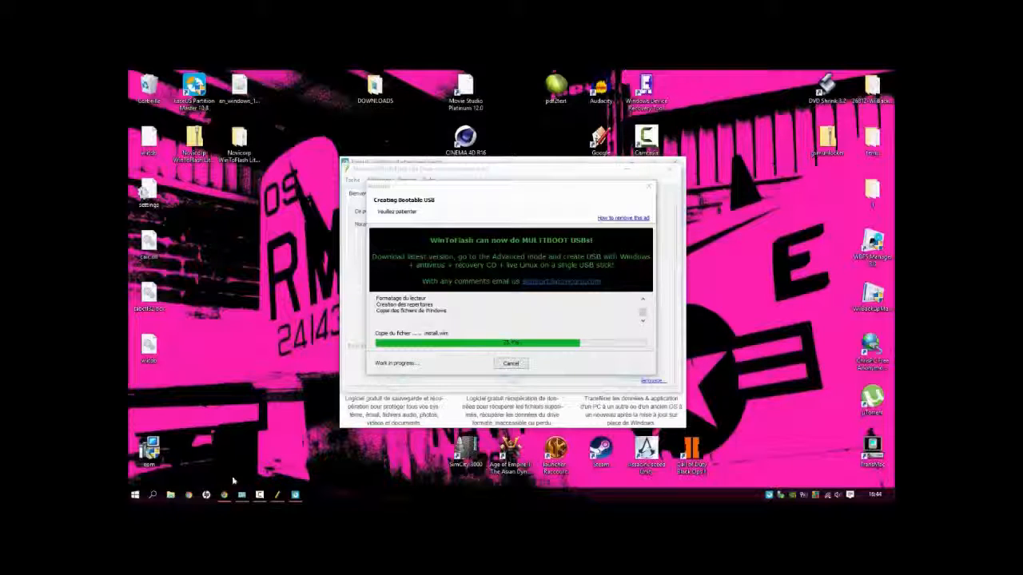
pyautogui.click(295, 496)
pyautogui.click(676, 163)
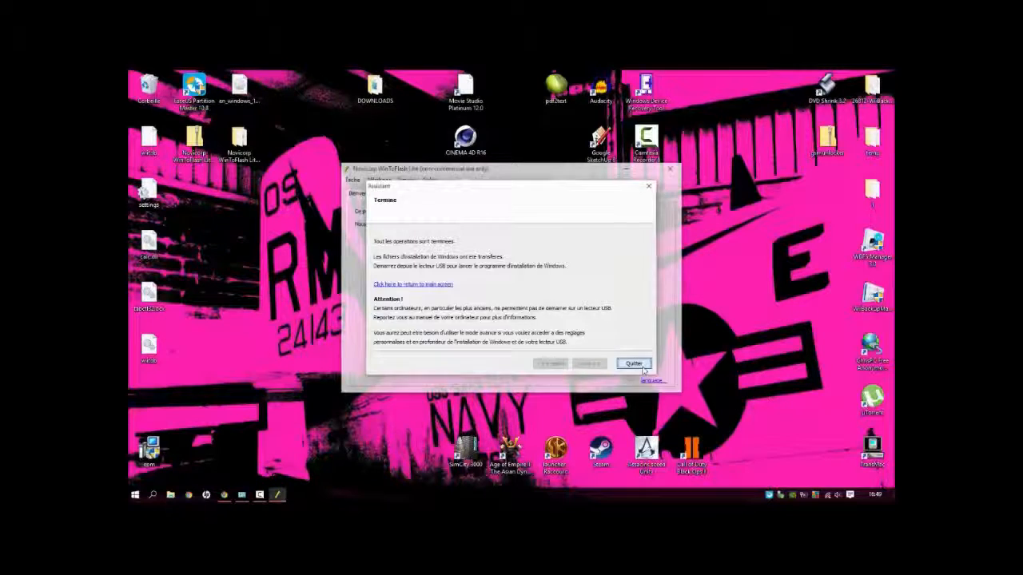
# Step: Quit the finished WinToFlash assistant and close the program, postponing the licence purchase offer
pyautogui.click(633, 363)
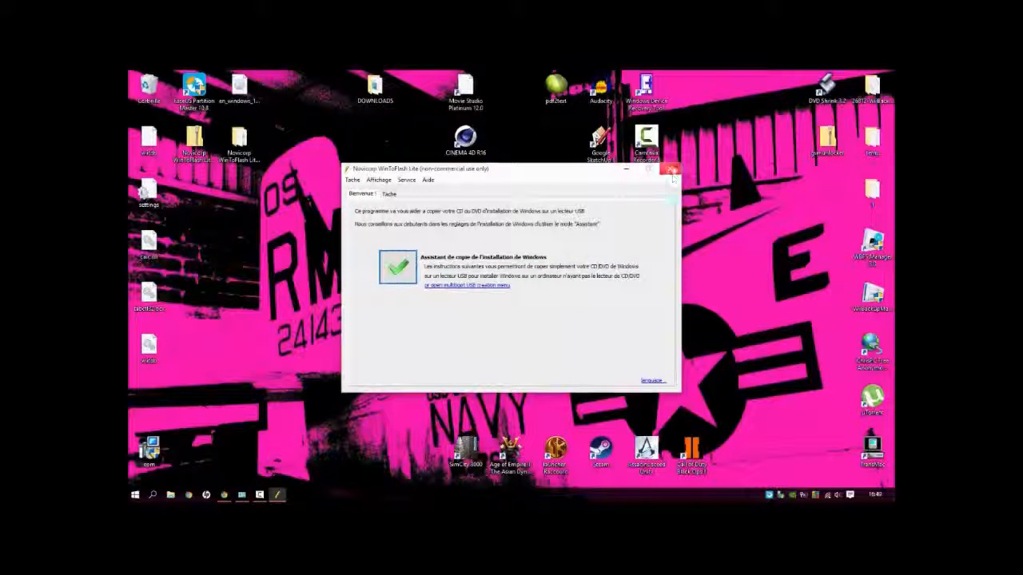
pyautogui.click(673, 172)
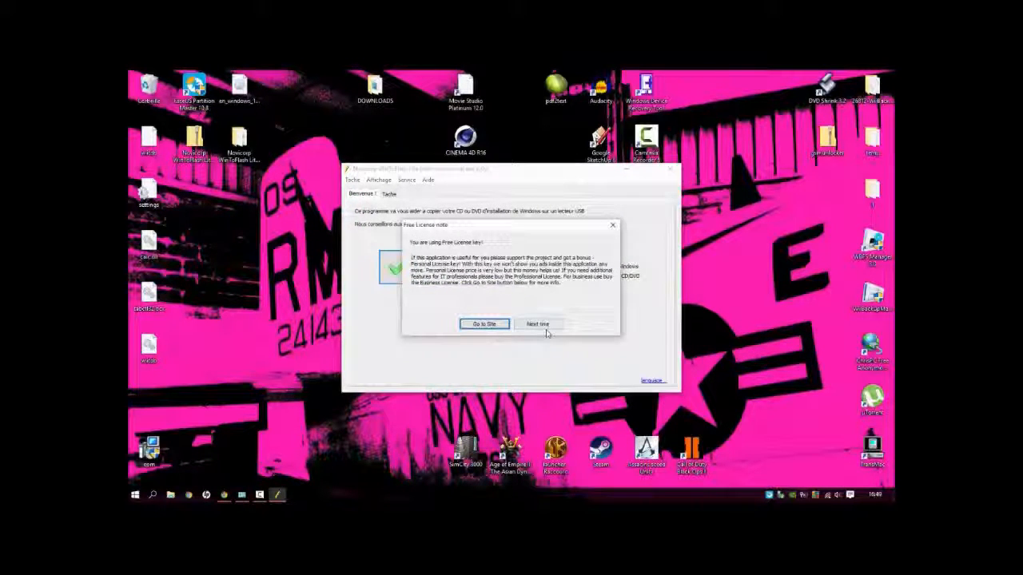
pyautogui.click(538, 324)
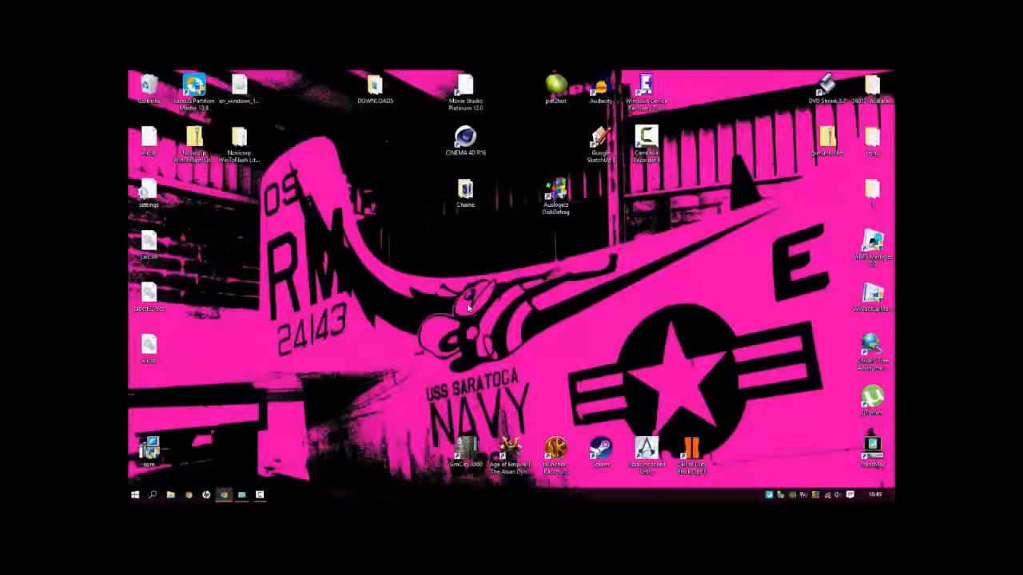
pyautogui.moveTo(259, 496)
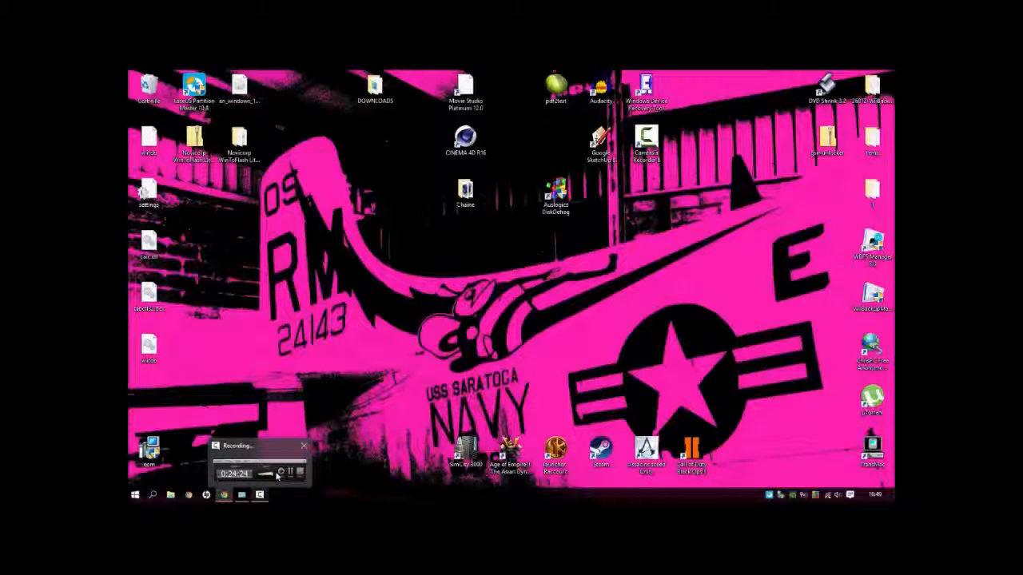
pyautogui.rightClick(259, 495)
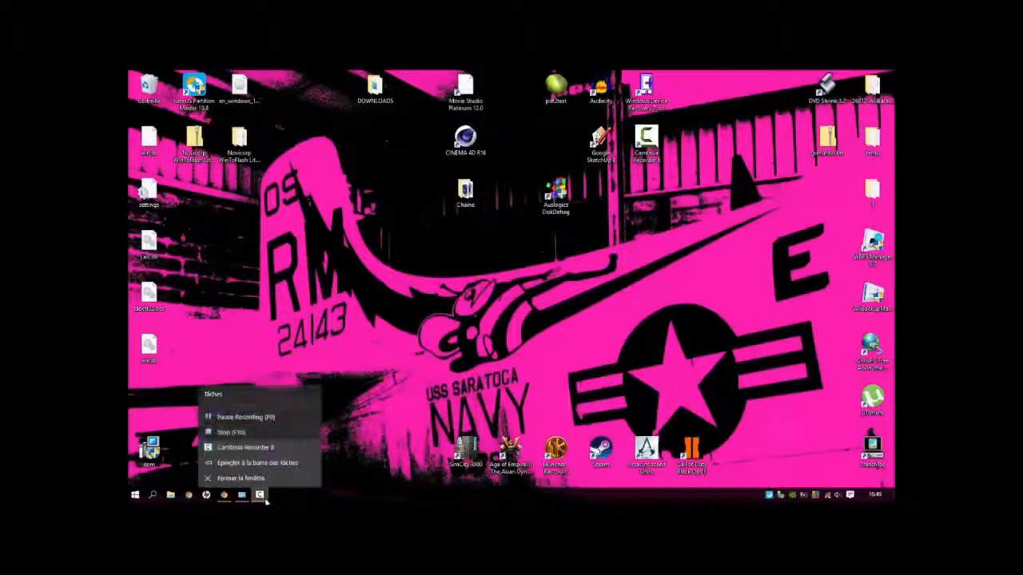
pyautogui.click(255, 430)
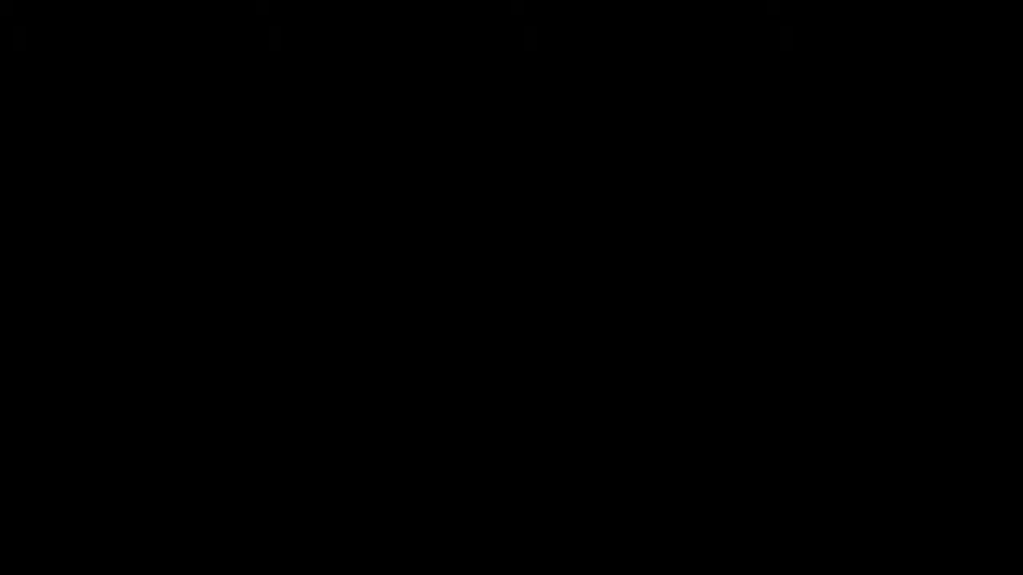
# Step: Start the target computer in the BIOS Setup Utility and go to the Boot settings
pyautogui.press('F2')
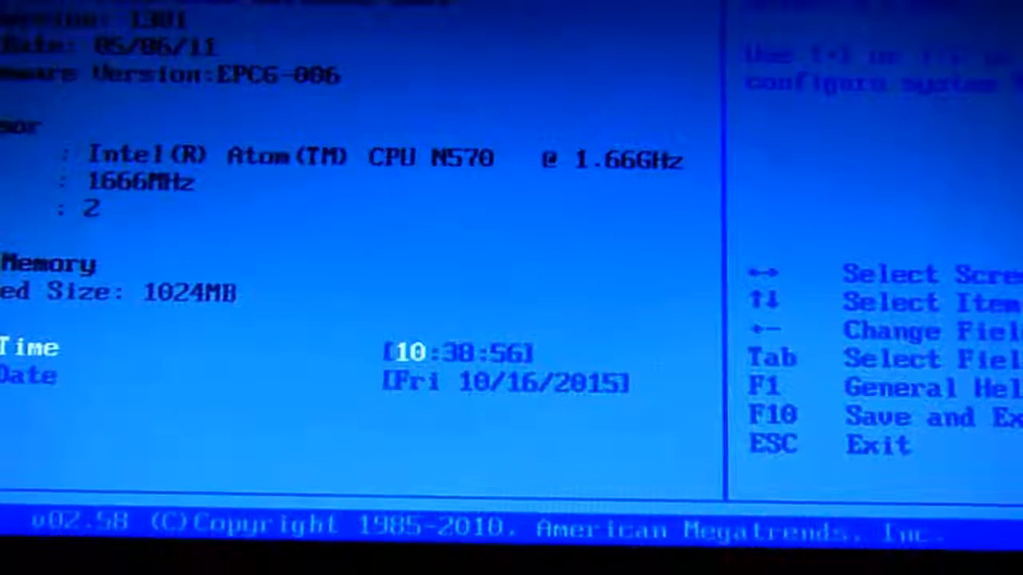
pyautogui.press('Right')
pyautogui.press('Left')
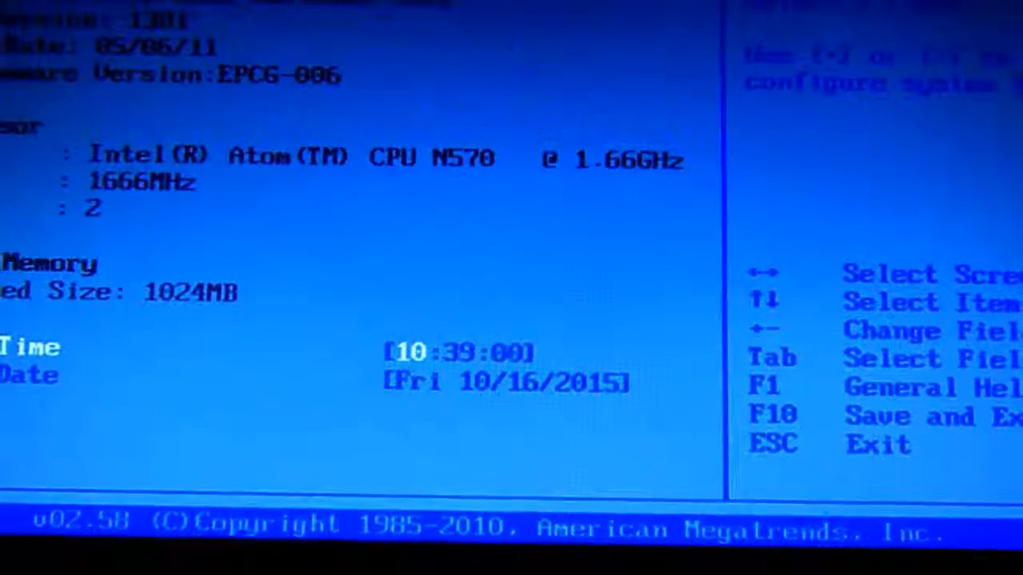
pyautogui.press('Right')
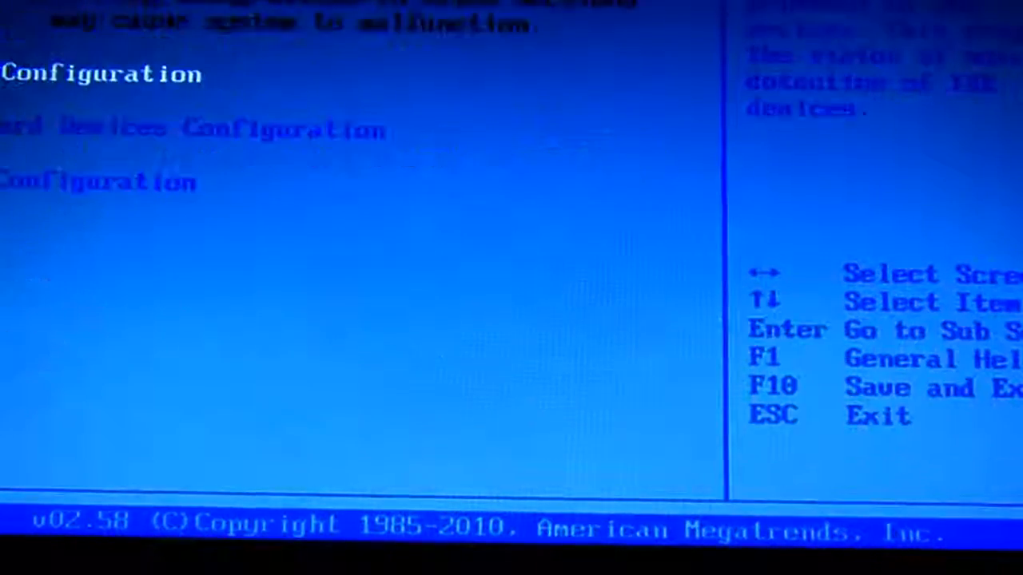
pyautogui.press('Right')
pyautogui.press('Right')
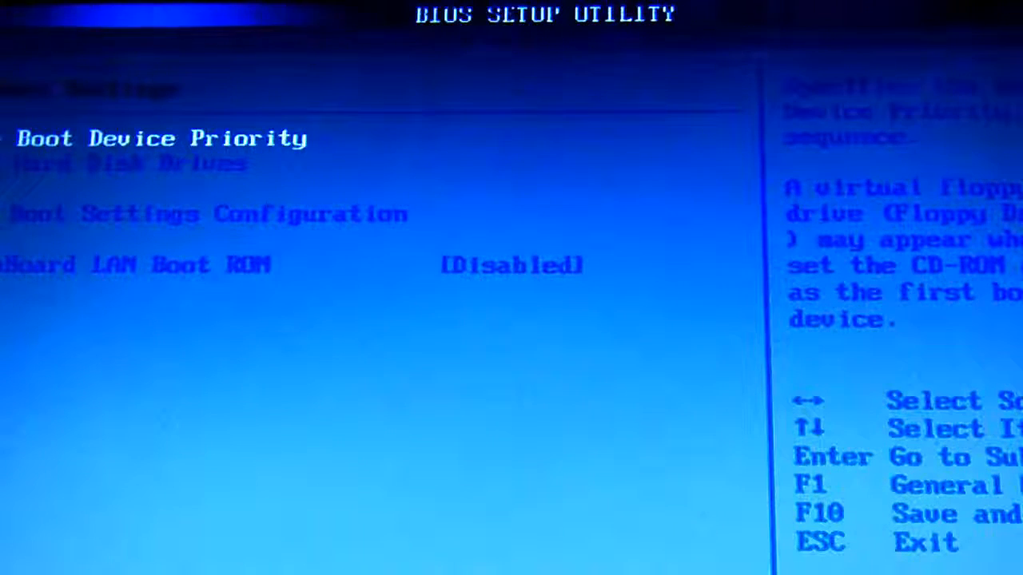
# Step: Set the 1st Drive under Hard Disk Drives to USB: USB DISK 2.0
pyautogui.press('Down')
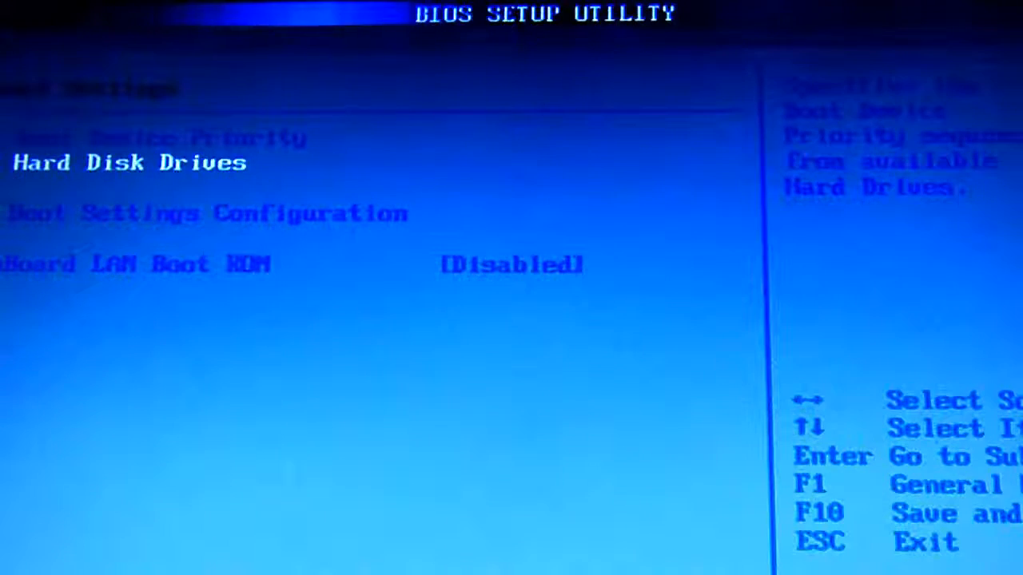
pyautogui.press('Return')
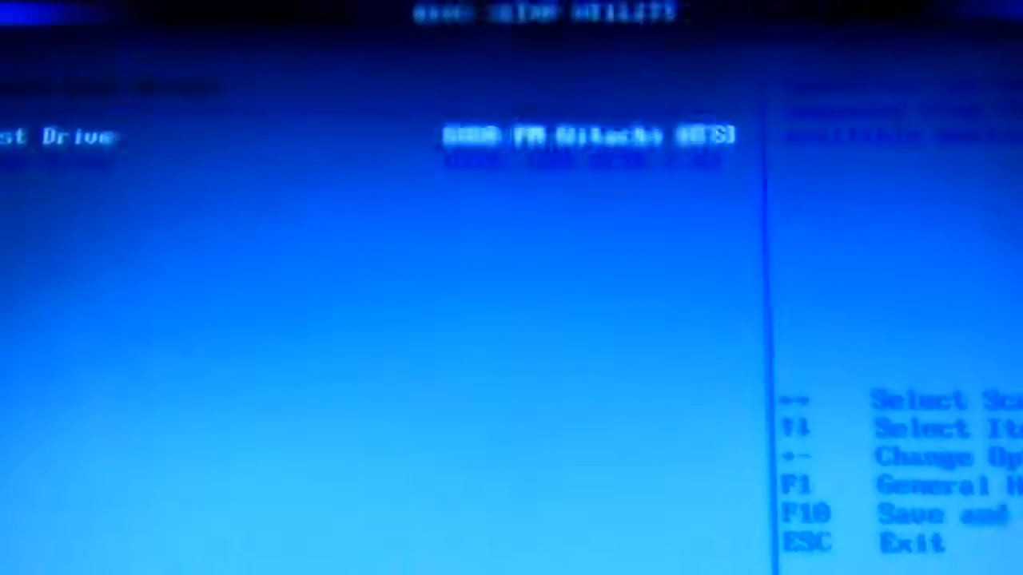
pyautogui.press('Down')
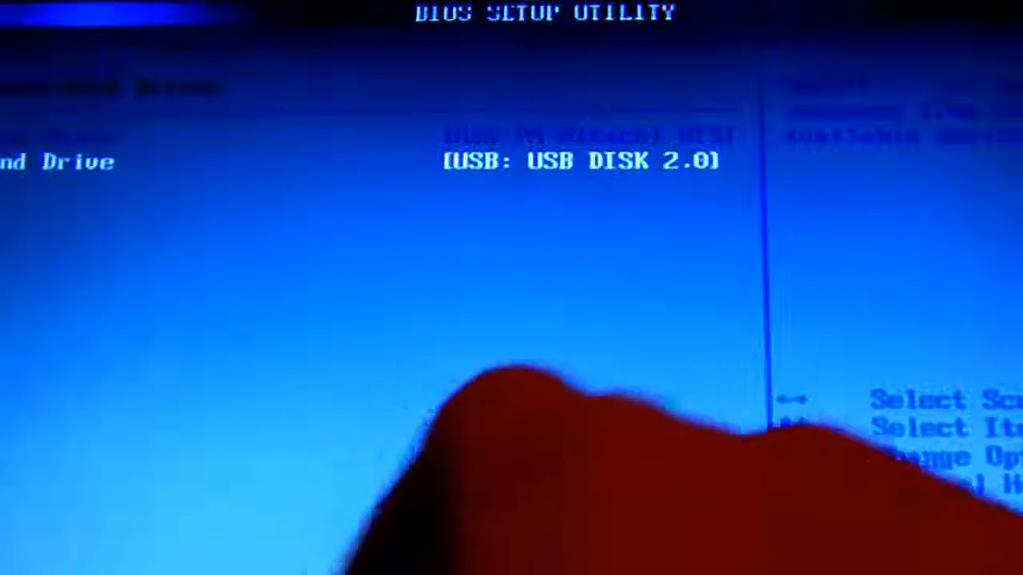
pyautogui.press('Up')
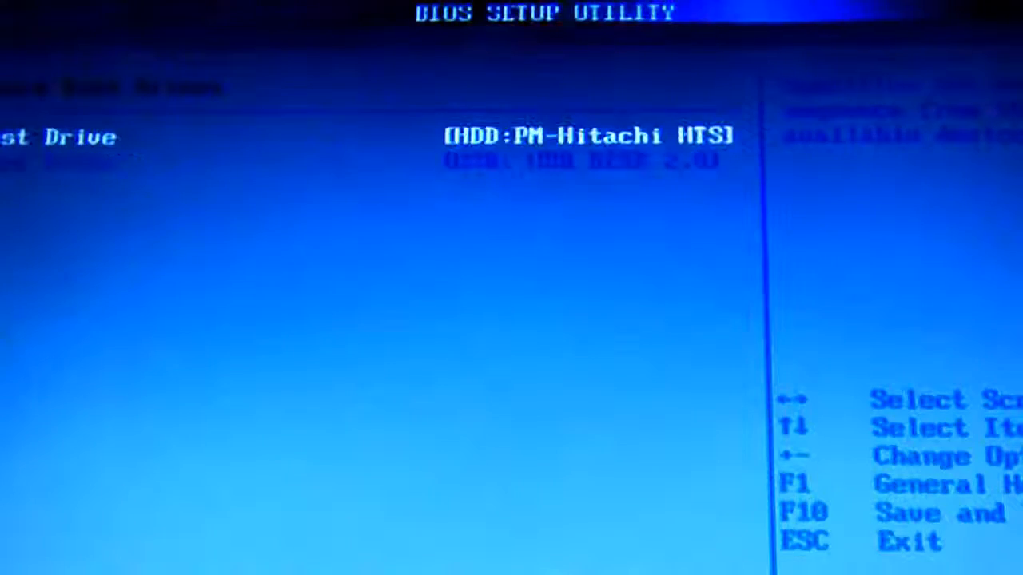
pyautogui.press('Return')
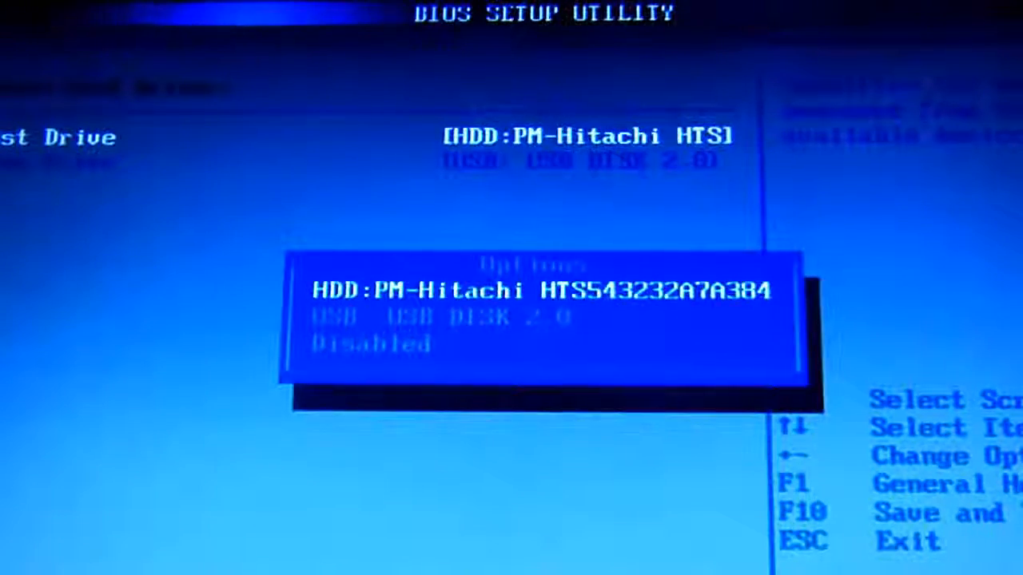
pyautogui.press('Down')
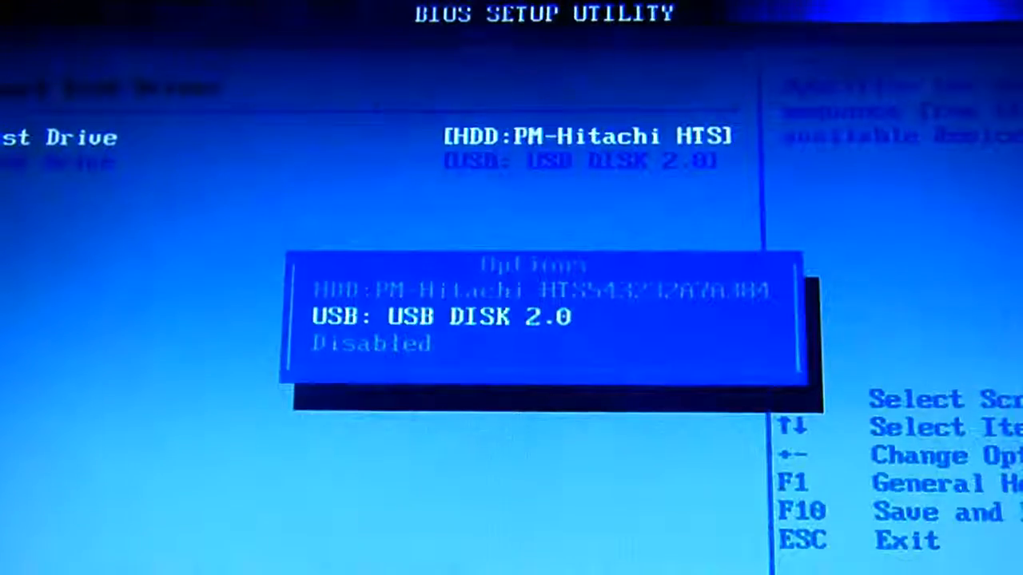
pyautogui.press('Return')
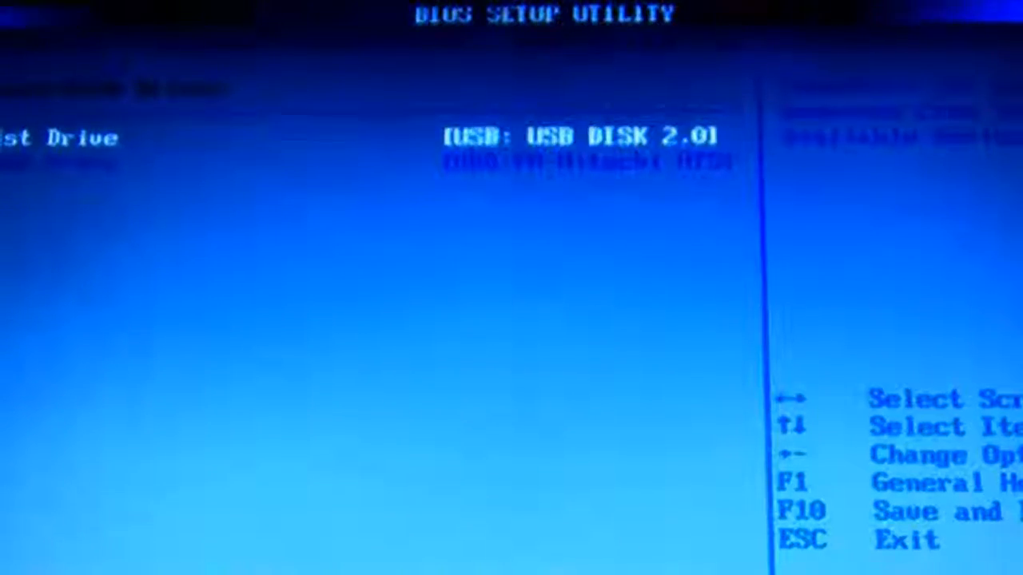
# Step: Choose USB: USB DISK 2.0 as the 1st Boot Device under Boot Device Priority
pyautogui.press('Escape')
pyautogui.press('Up')
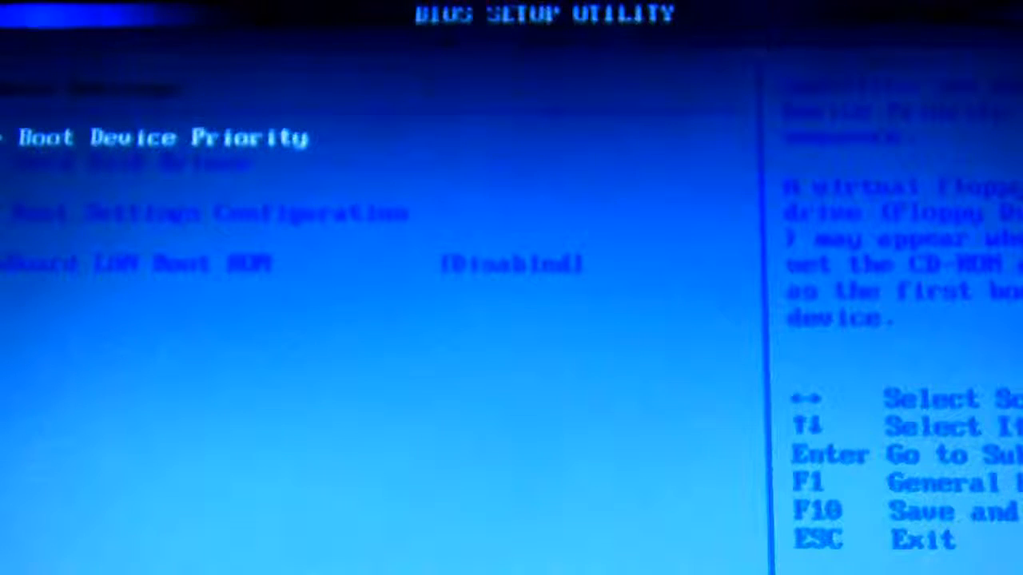
pyautogui.press('Return')
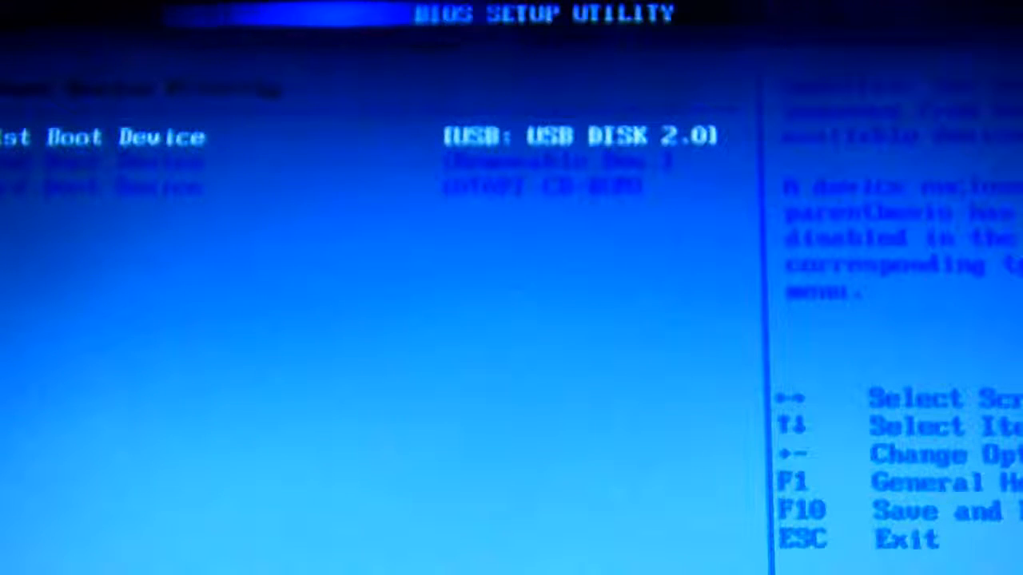
pyautogui.press('Return')
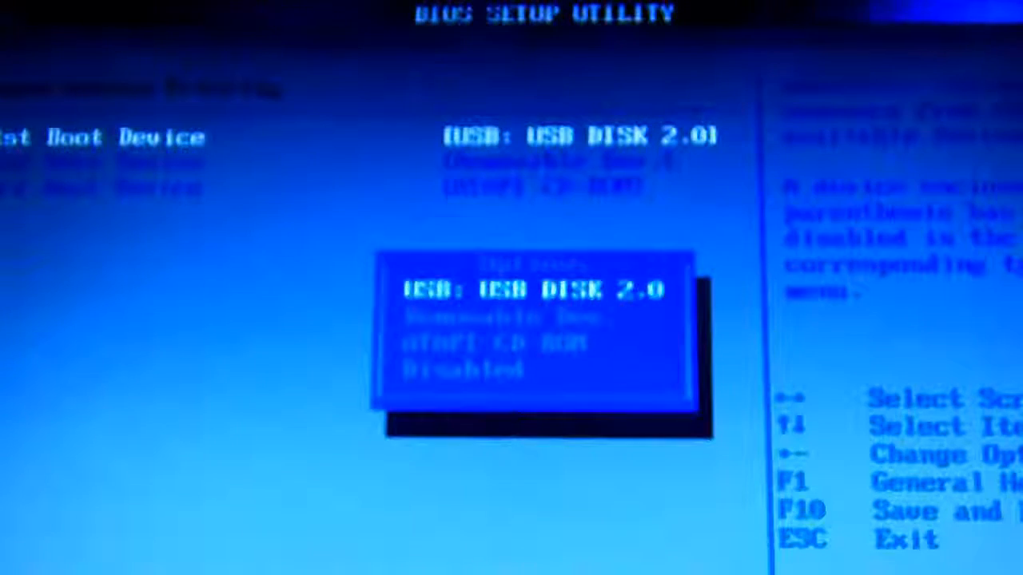
pyautogui.press('Return')
pyautogui.press('Escape')
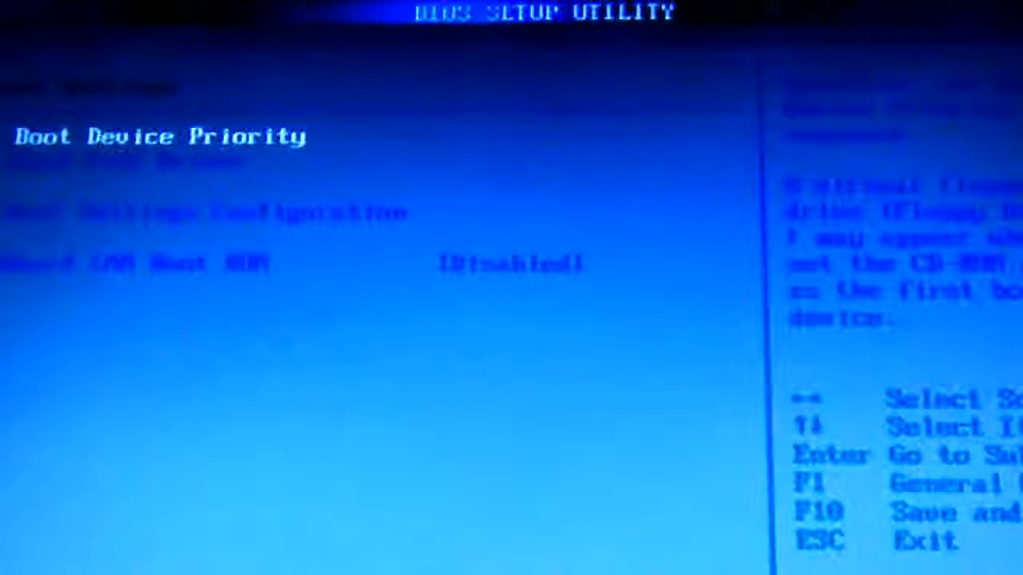
# Step: Exit the BIOS setup and save the boot changes
pyautogui.press('Right')
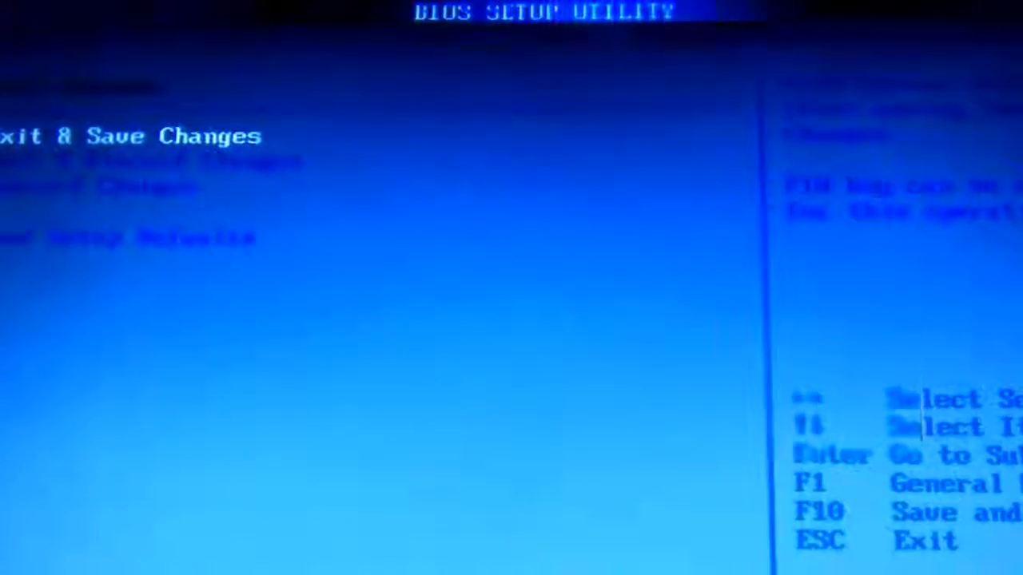
pyautogui.press('Return')
pyautogui.press('Return')
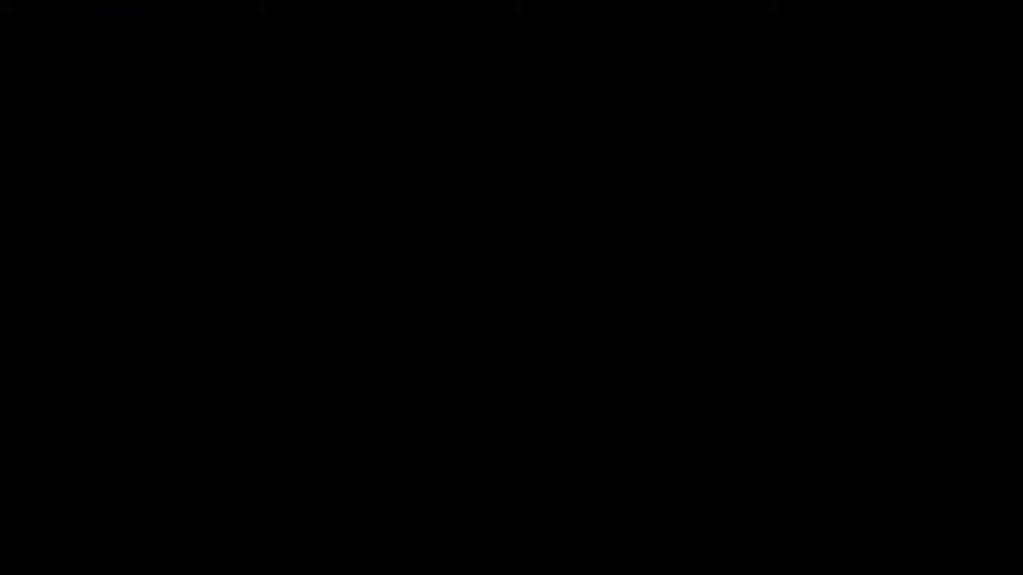